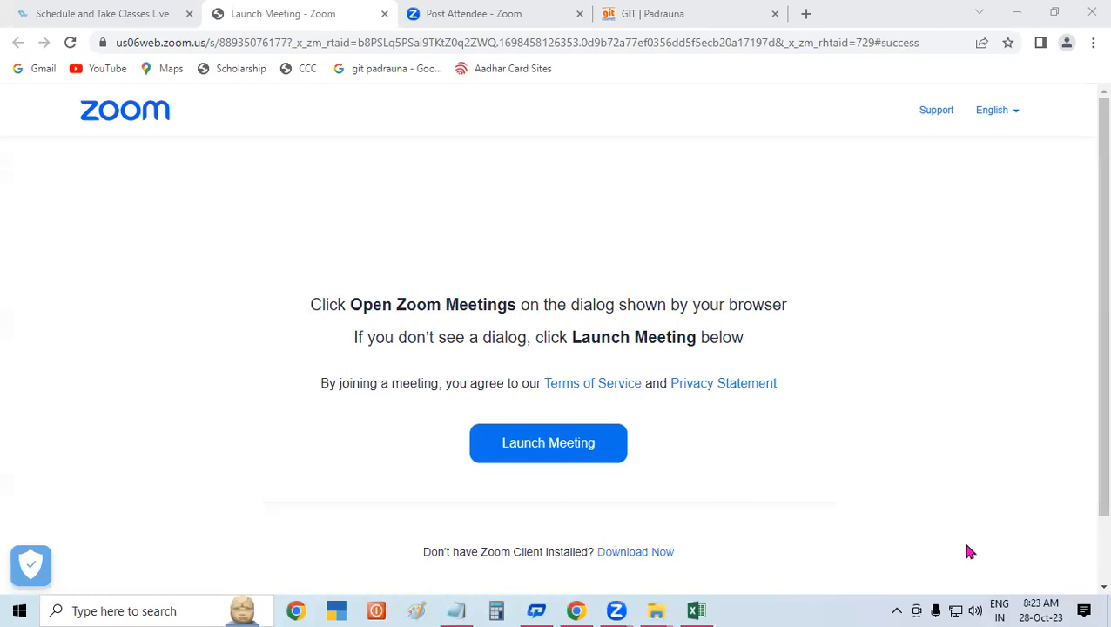
- Switch from Chrome to the 'sk(use of datavalidations)' workbook in Excel
click(696, 610)
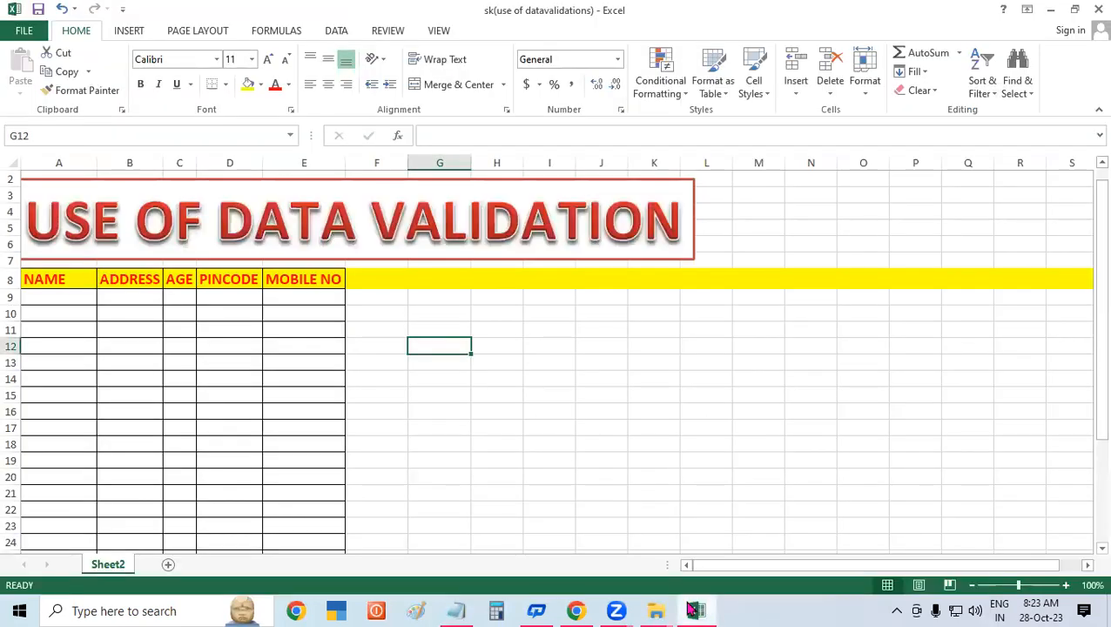
click(627, 395)
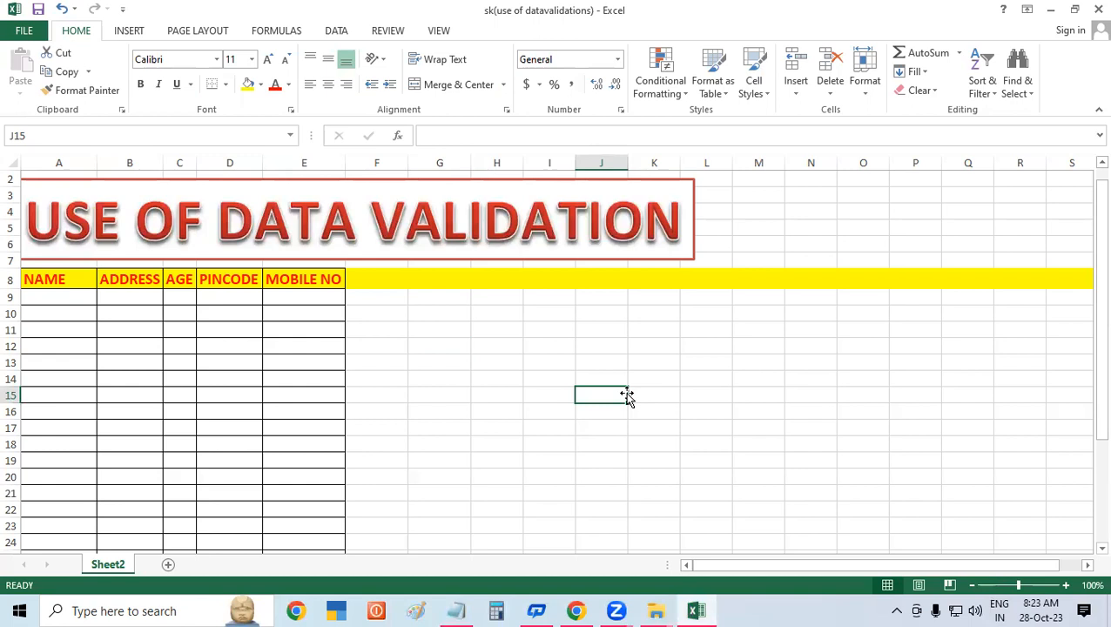
click(476, 319)
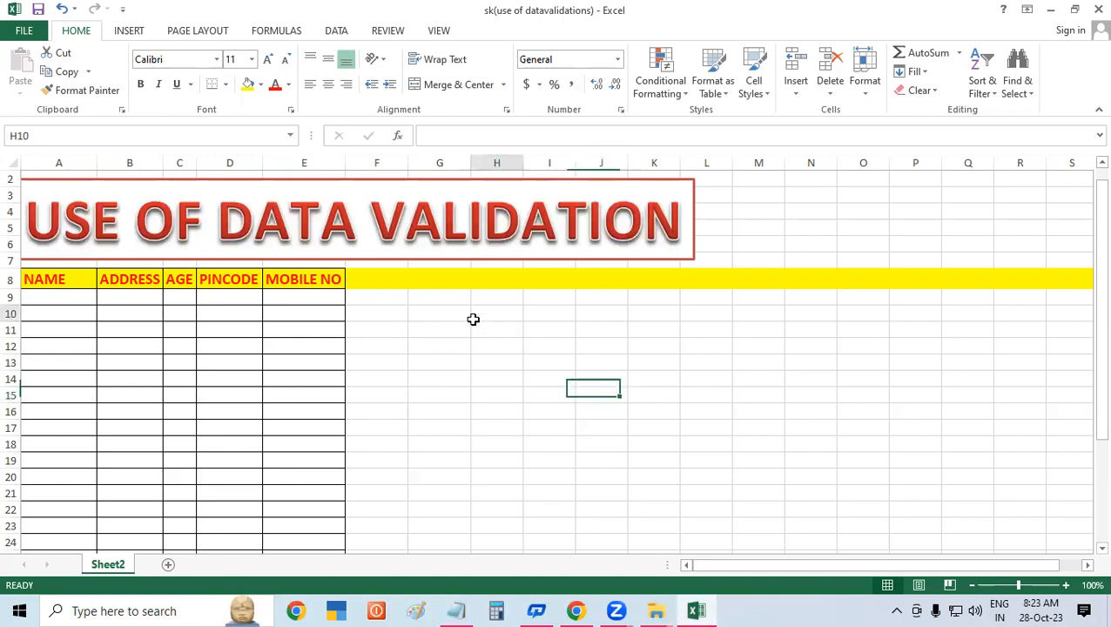
click(393, 301)
click(592, 308)
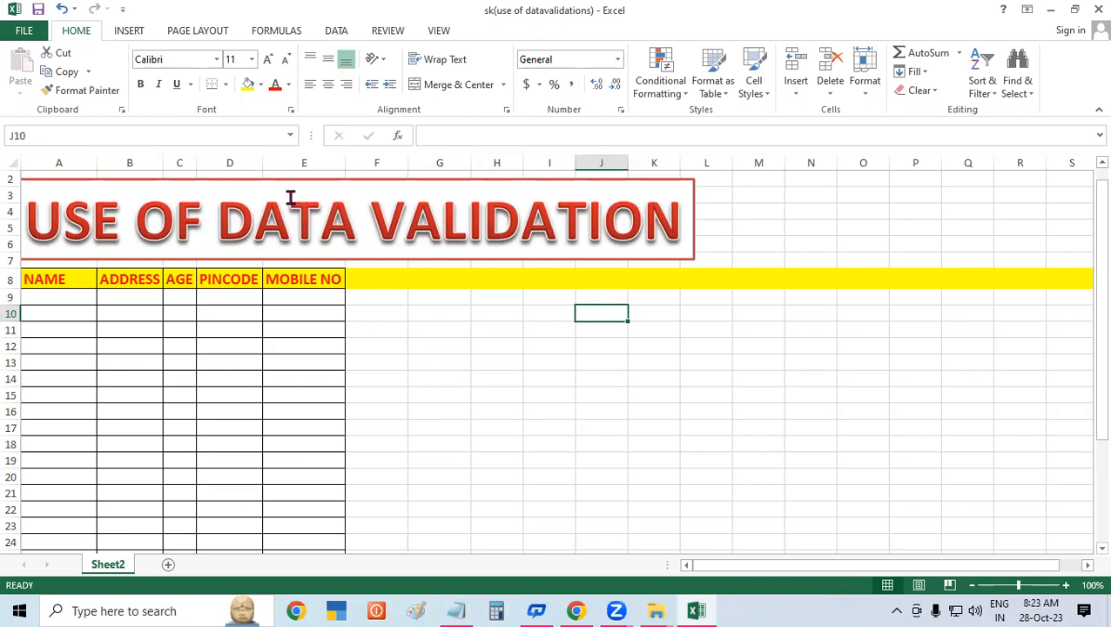
click(224, 216)
drag(224, 216, 695, 239)
click(359, 219)
click(646, 260)
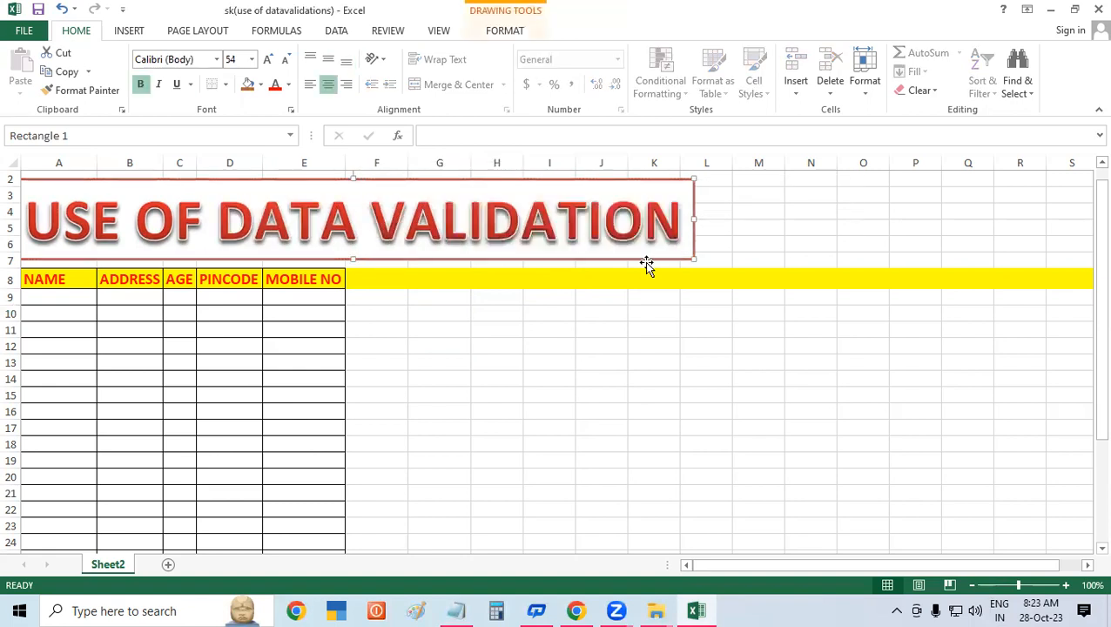
click(444, 379)
drag(218, 219, 346, 224)
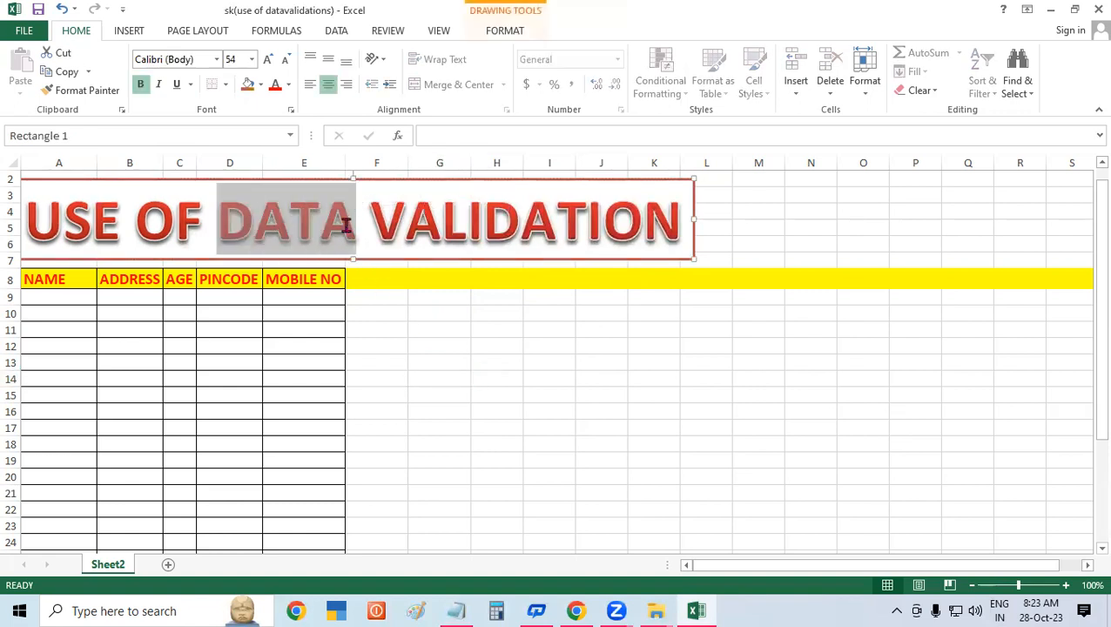
click(439, 325)
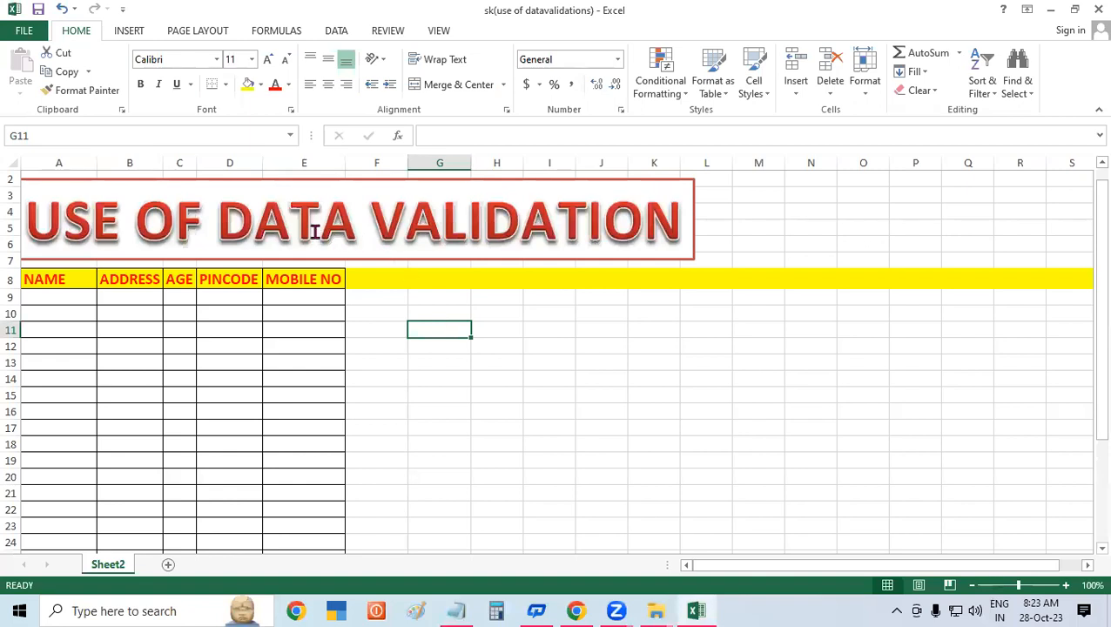
click(596, 334)
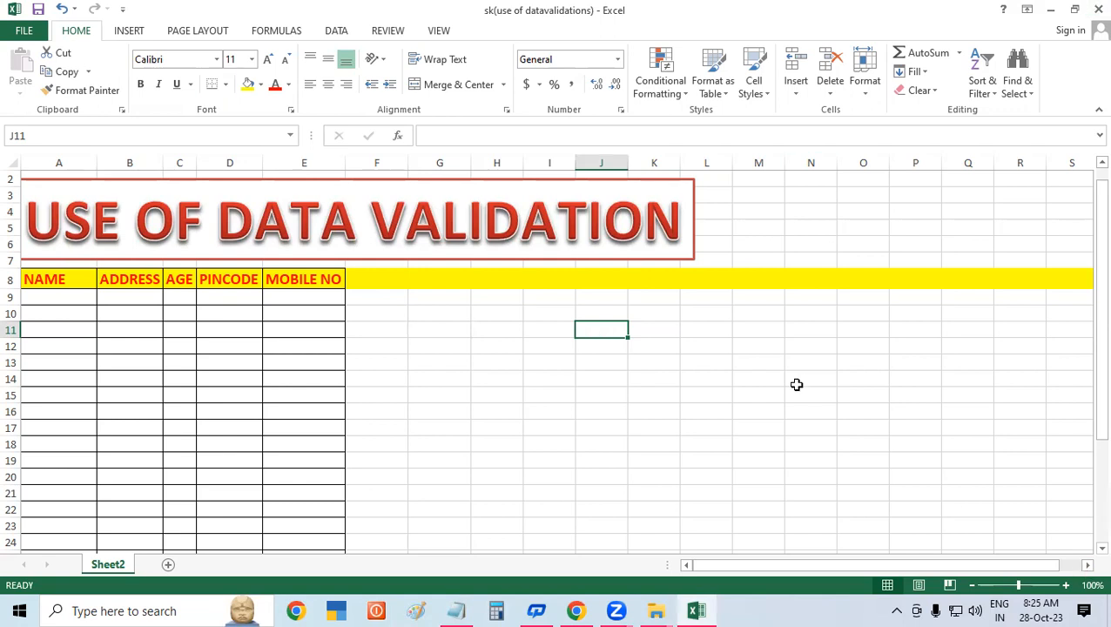
click(461, 305)
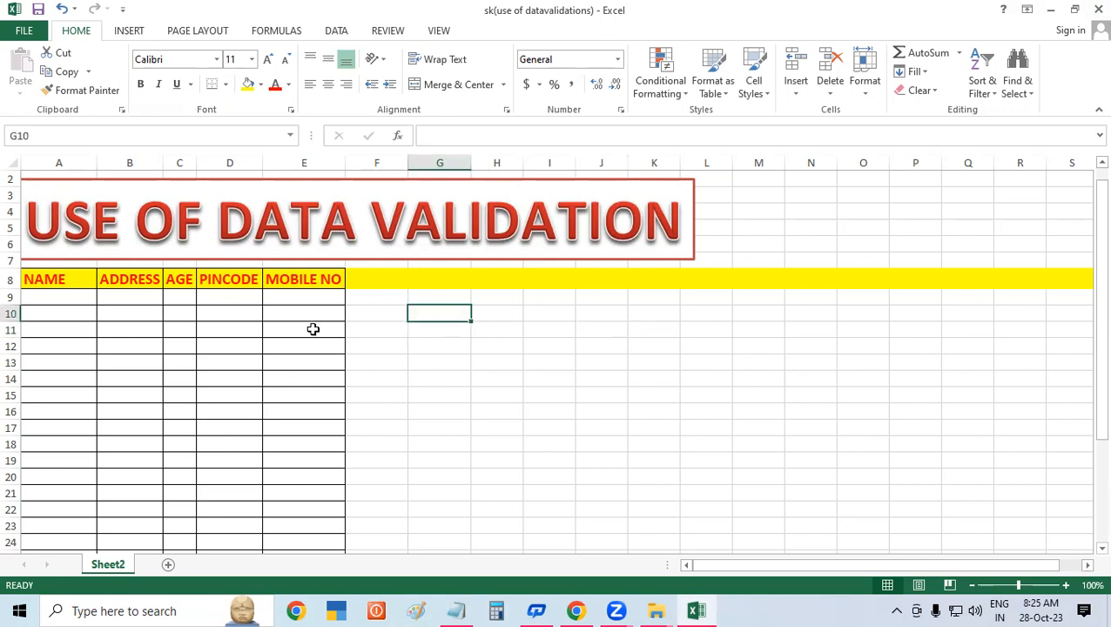
click(305, 298)
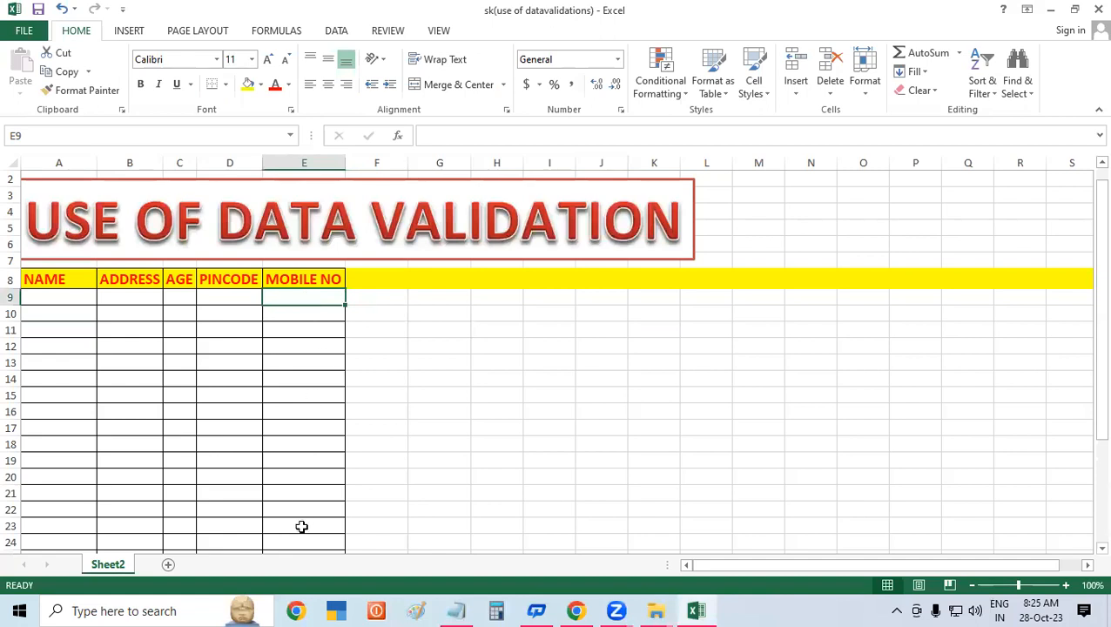
click(715, 604)
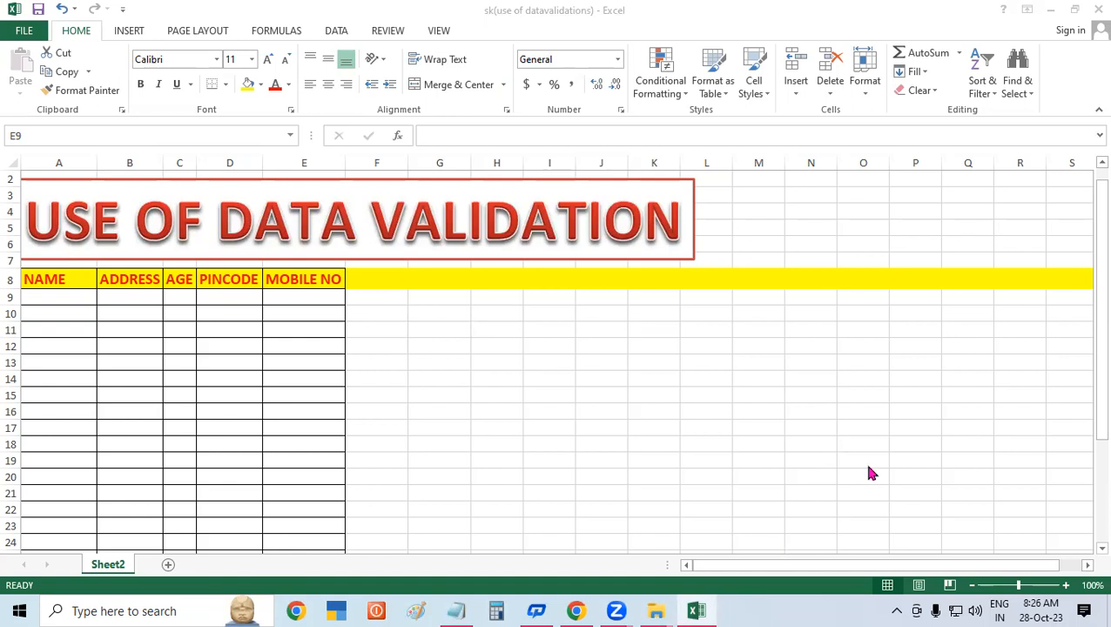
click(448, 432)
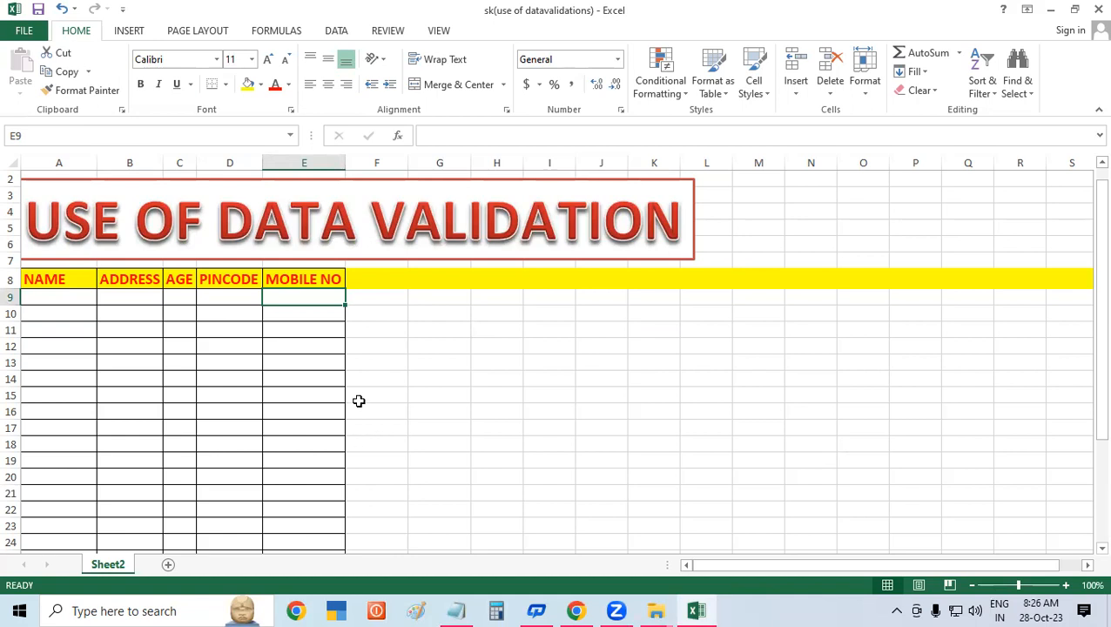
click(348, 360)
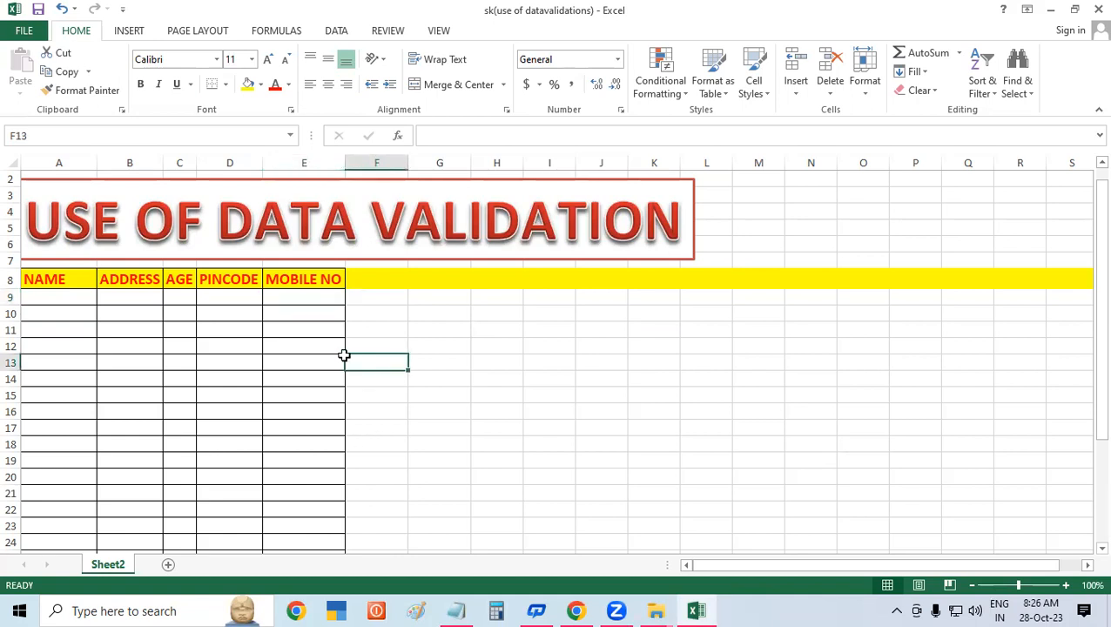
click(370, 300)
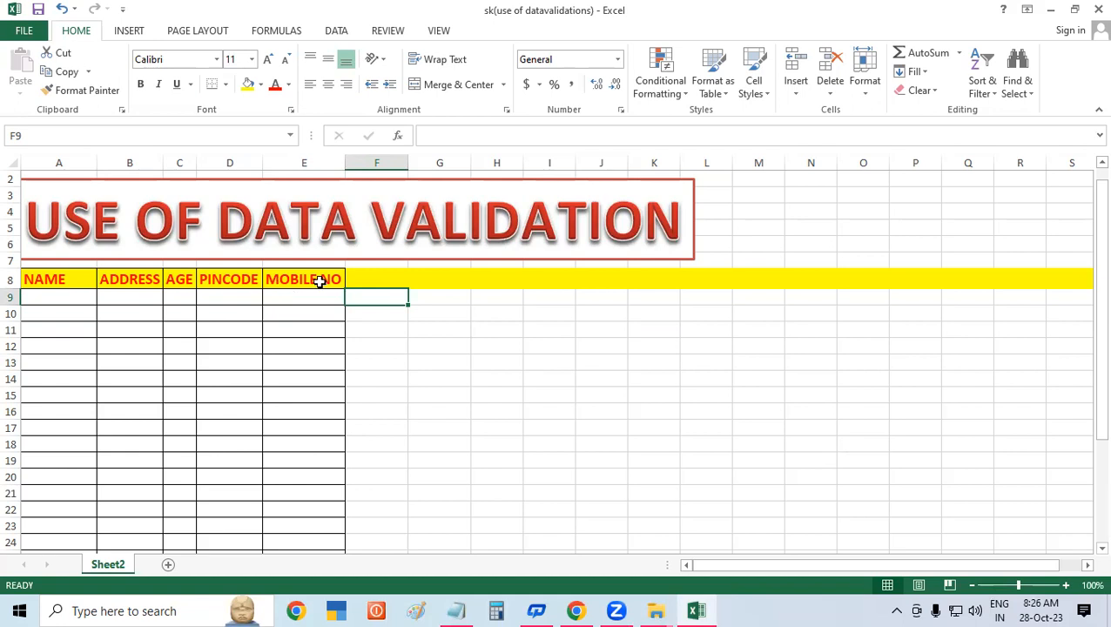
click(485, 326)
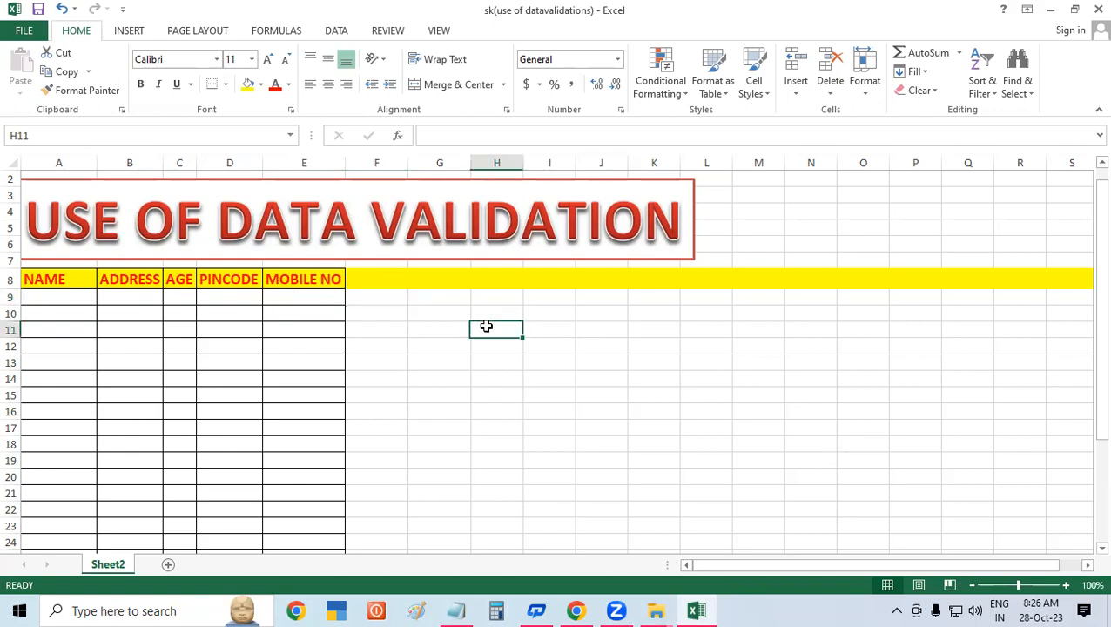
click(297, 298)
drag(298, 299, 306, 564)
click(484, 344)
drag(297, 233, 297, 488)
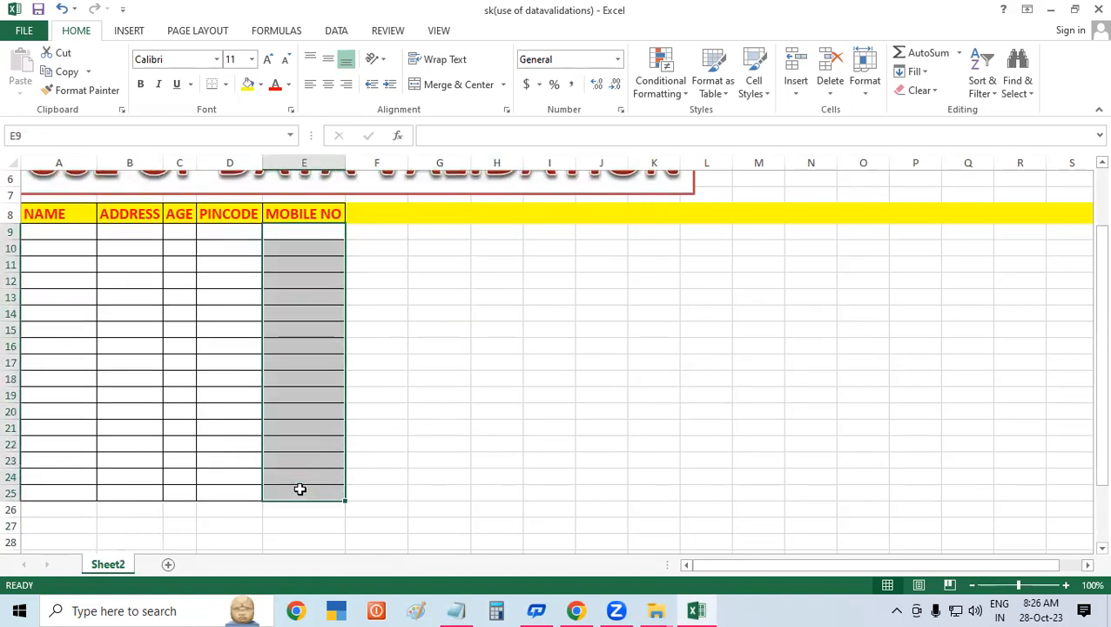
click(430, 341)
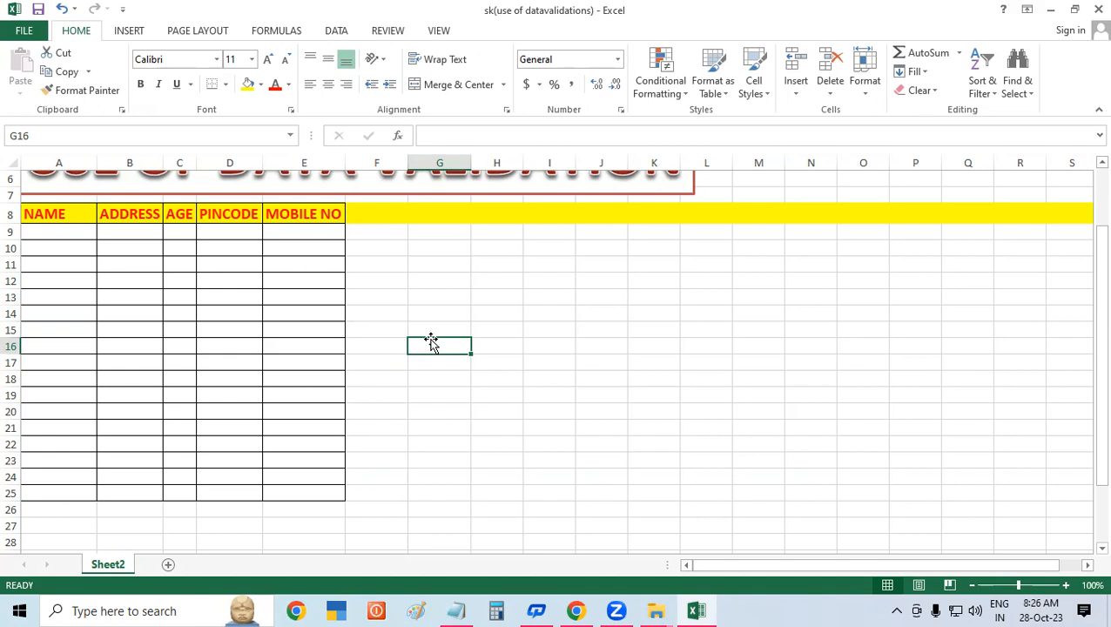
click(901, 299)
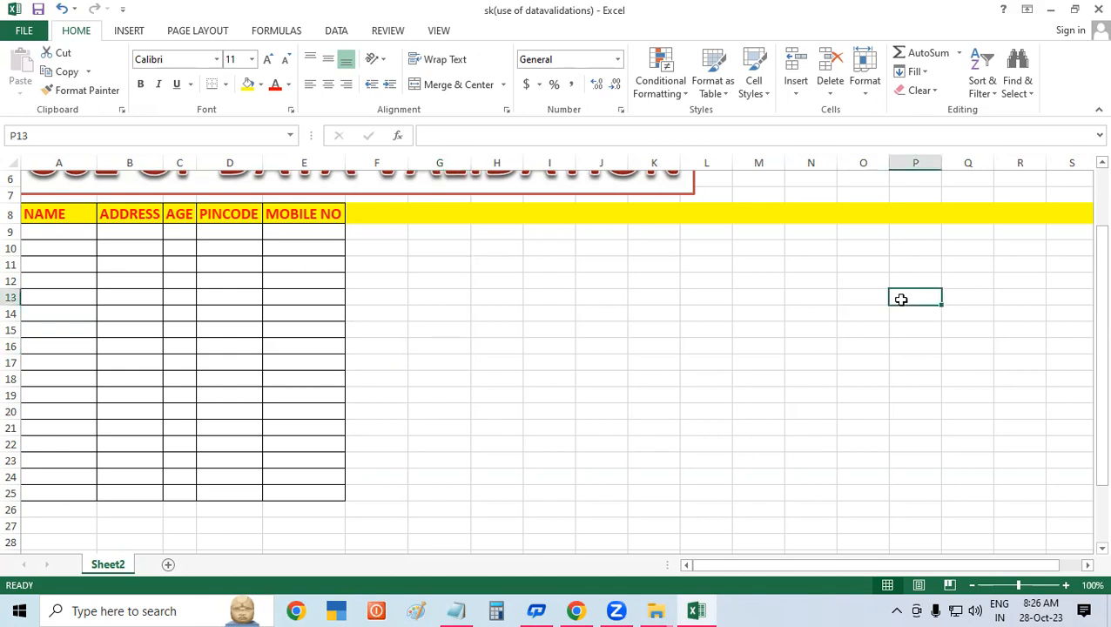
click(1102, 163)
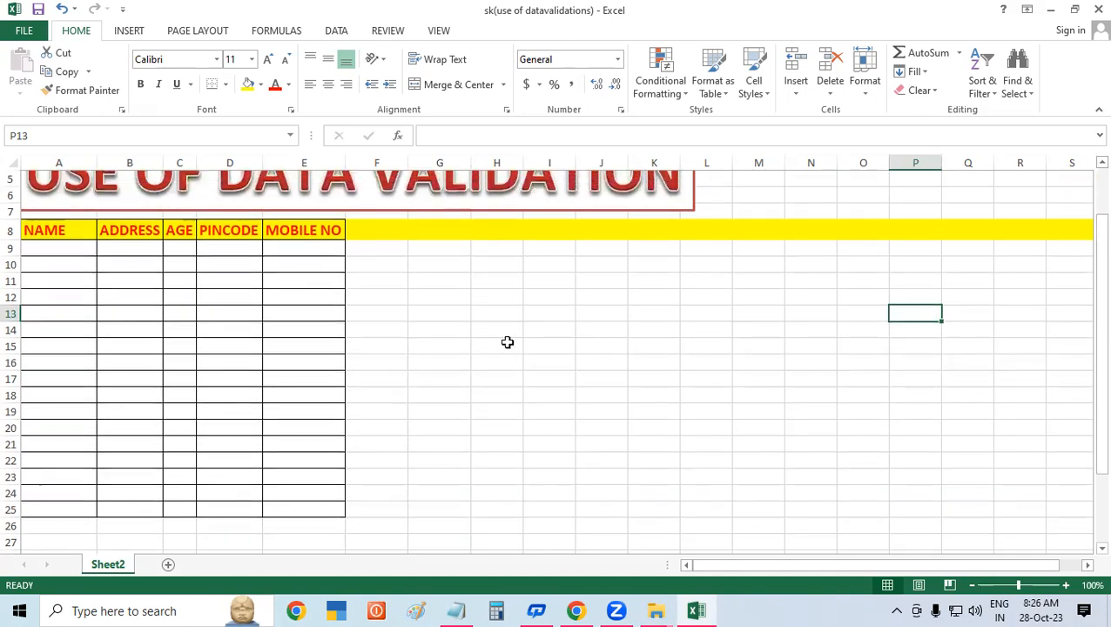
click(1102, 163)
click(1101, 162)
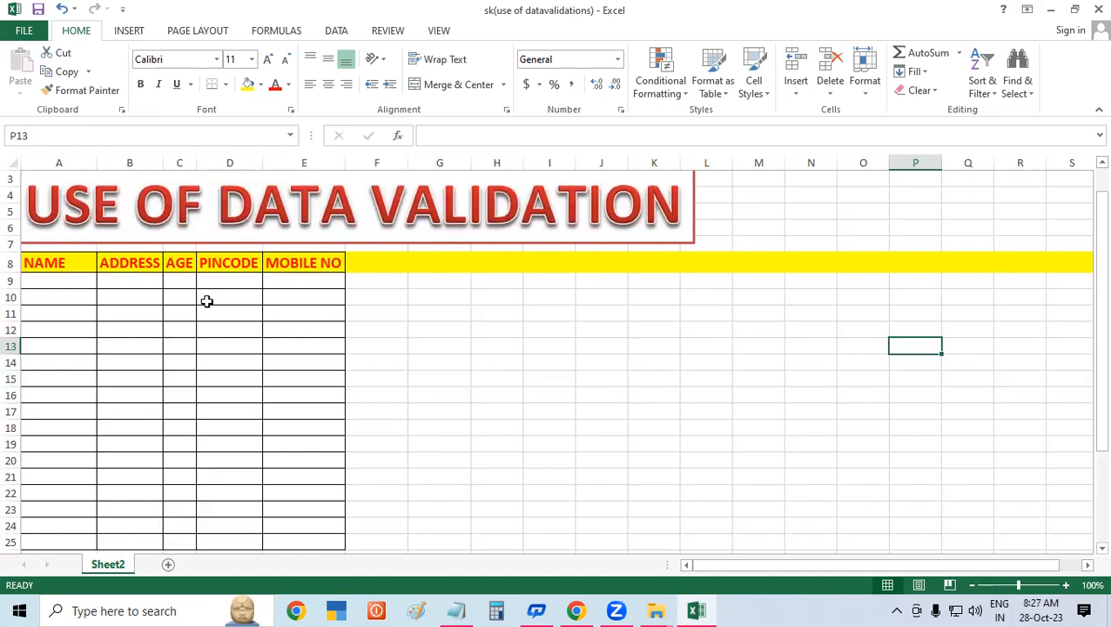
click(303, 283)
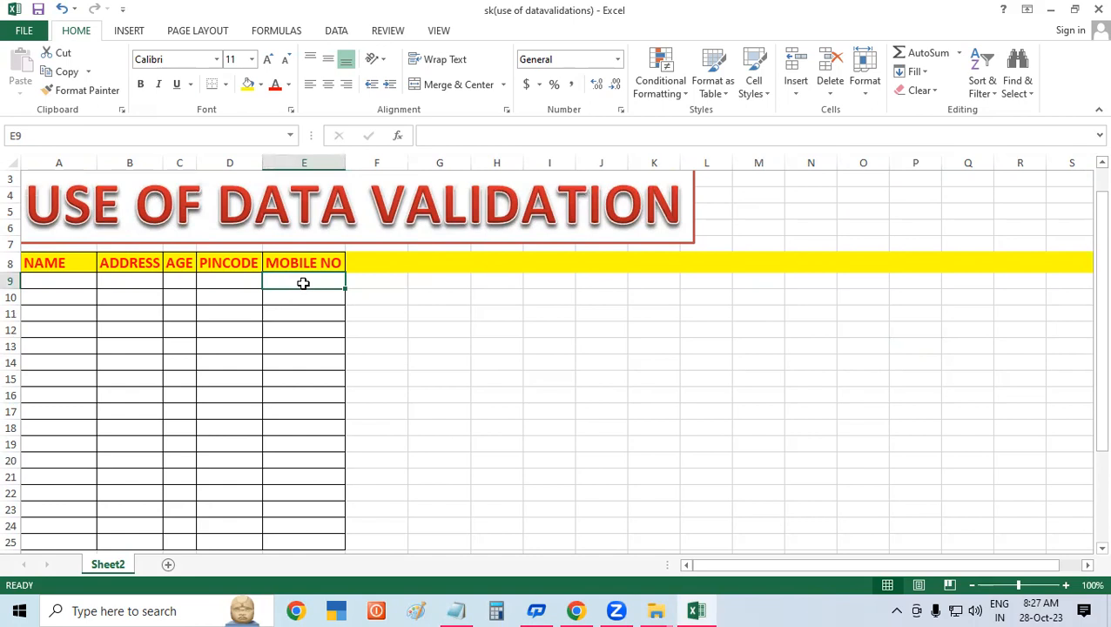
- Select the empty MOBILE NO cells from E9 down and show the Data tools
drag(303, 283, 298, 541)
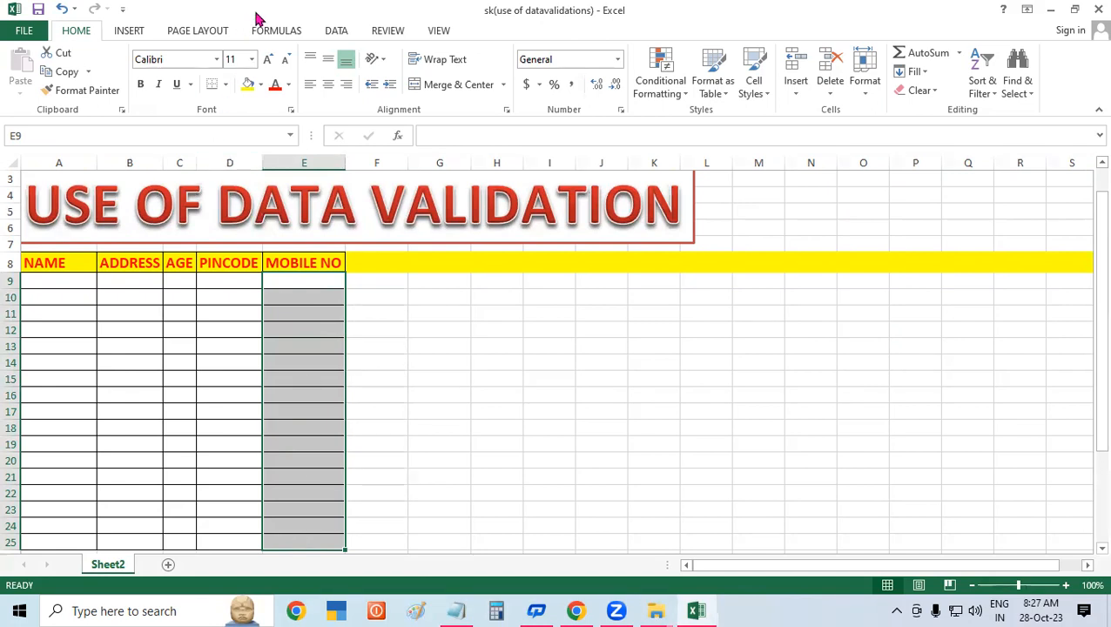
click(336, 31)
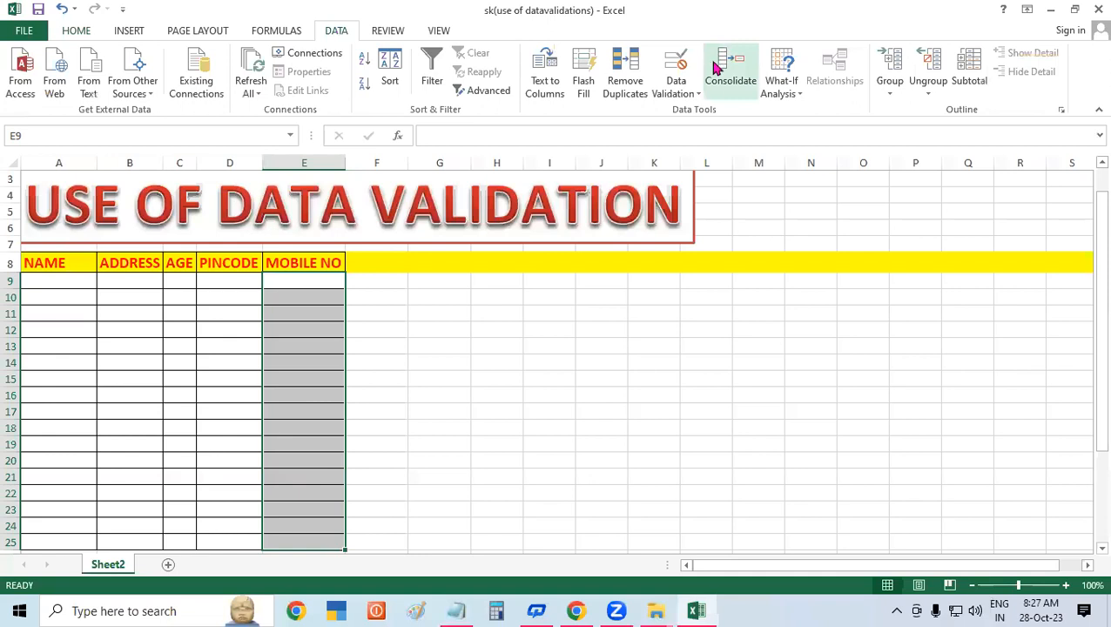
- Define a Data Validation Text length rule, equal to 10, for the MOBILE NO cells
click(668, 70)
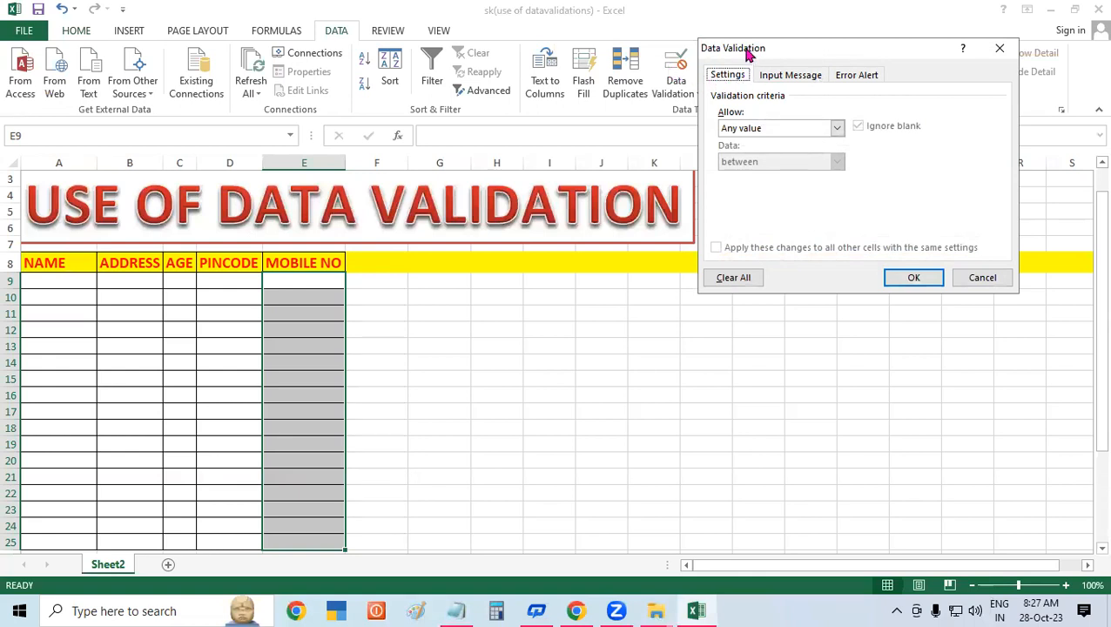
drag(748, 54, 640, 32)
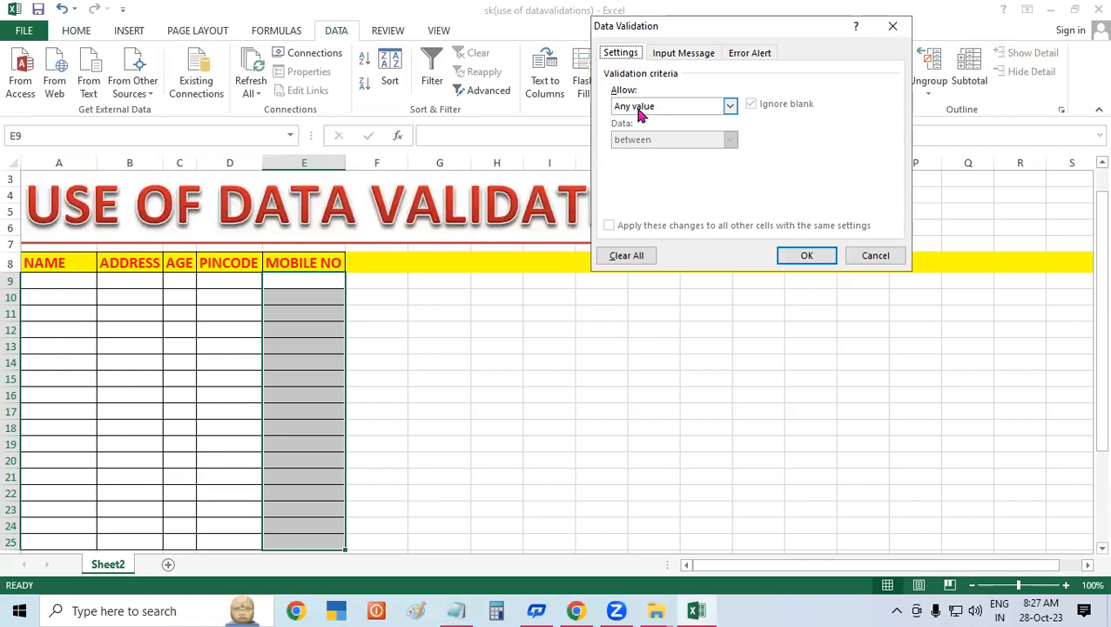
click(647, 113)
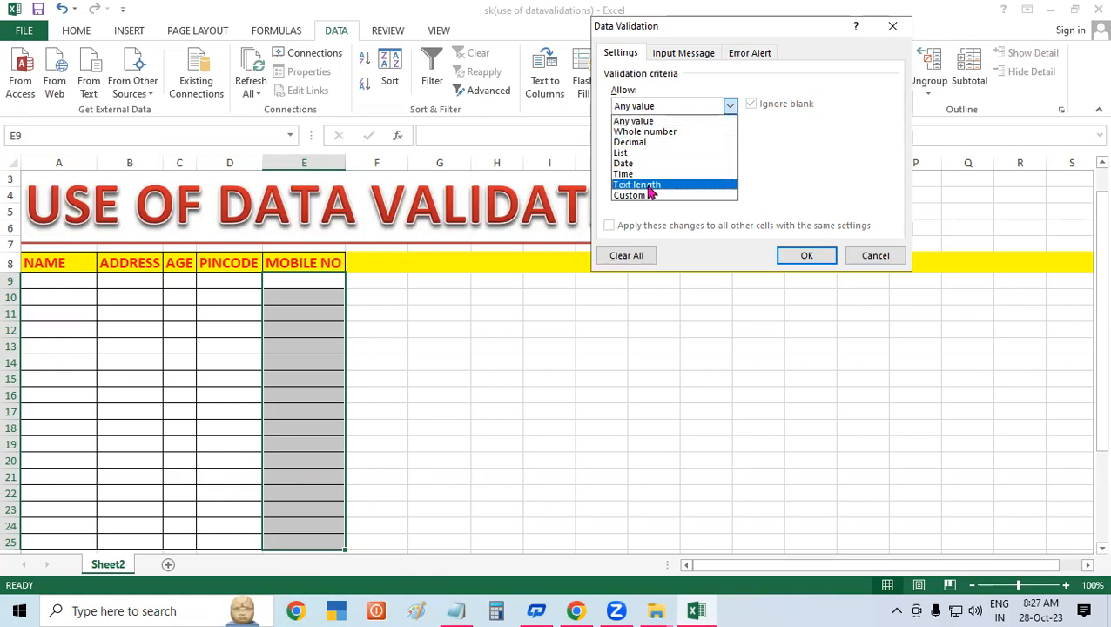
click(644, 186)
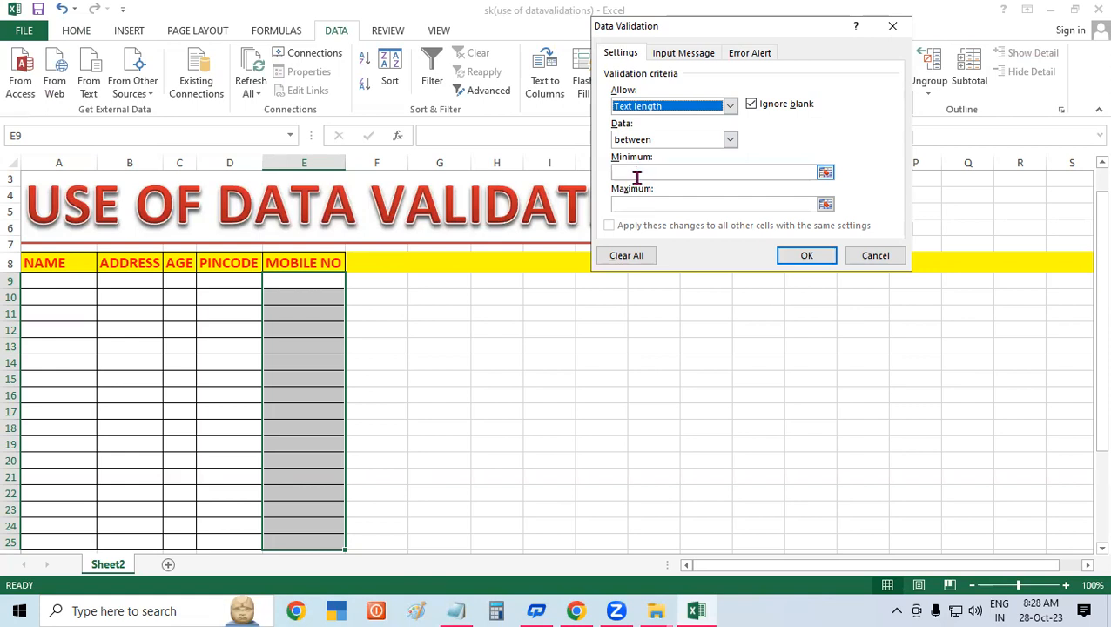
click(633, 142)
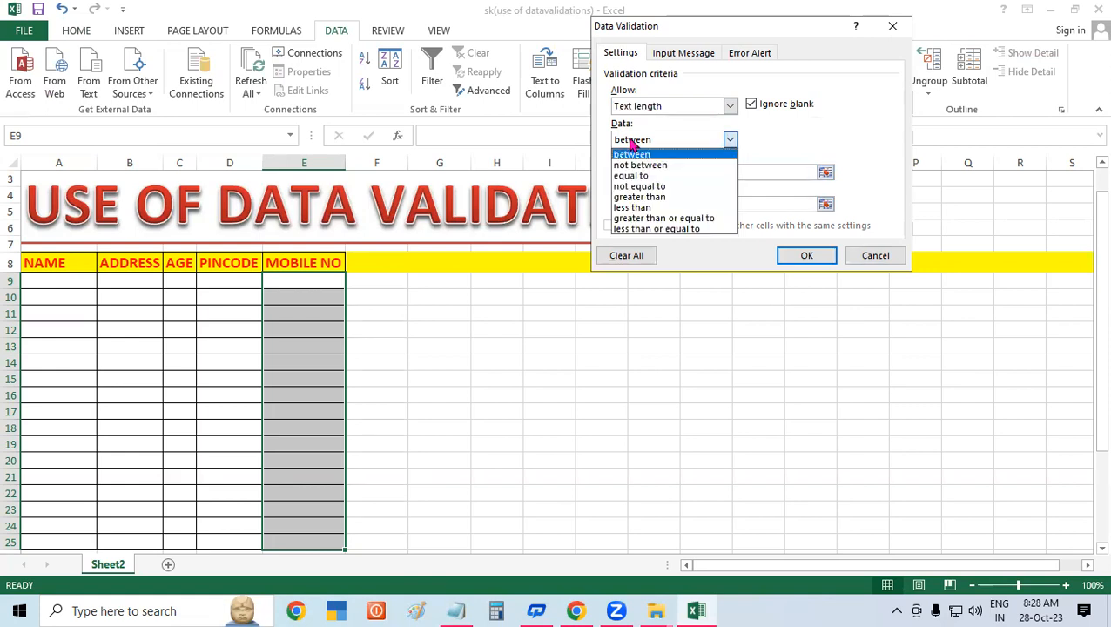
click(621, 175)
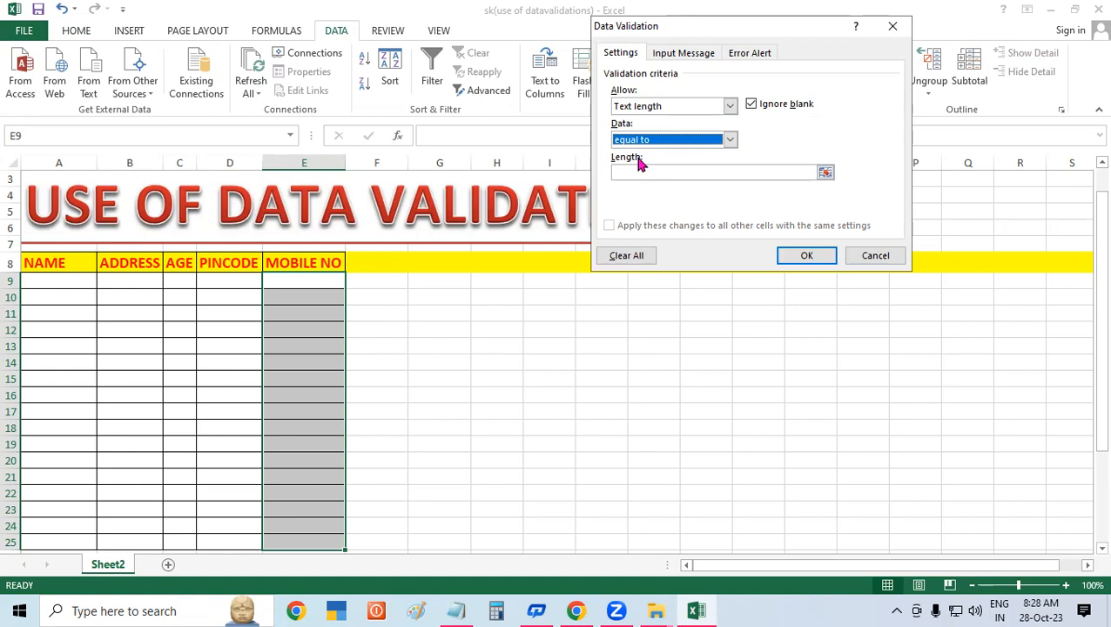
click(639, 173)
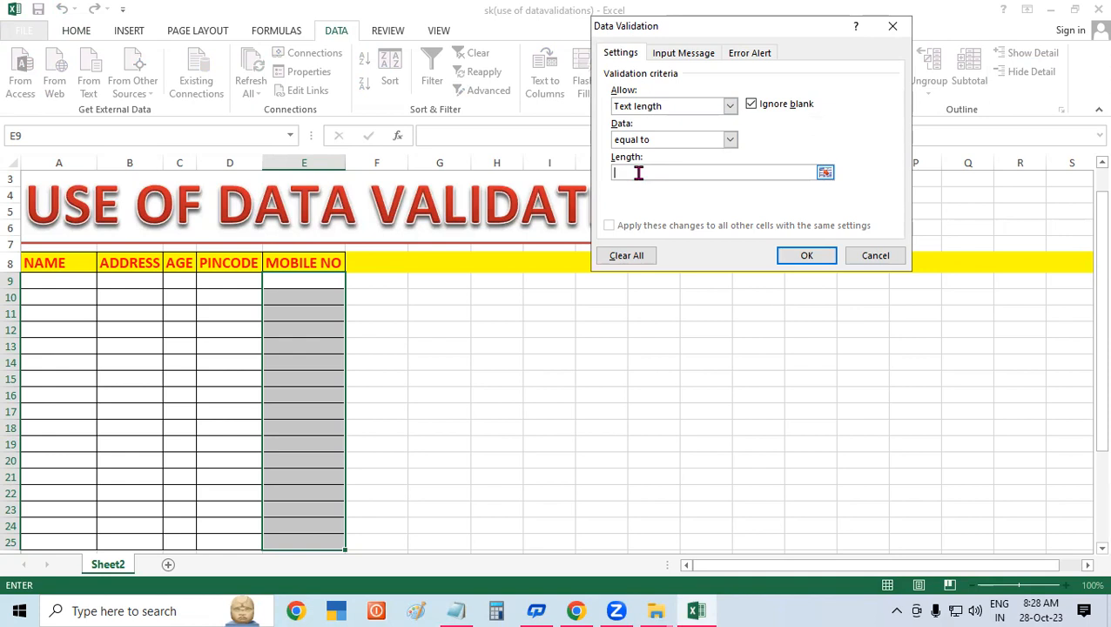
text(10)
click(801, 258)
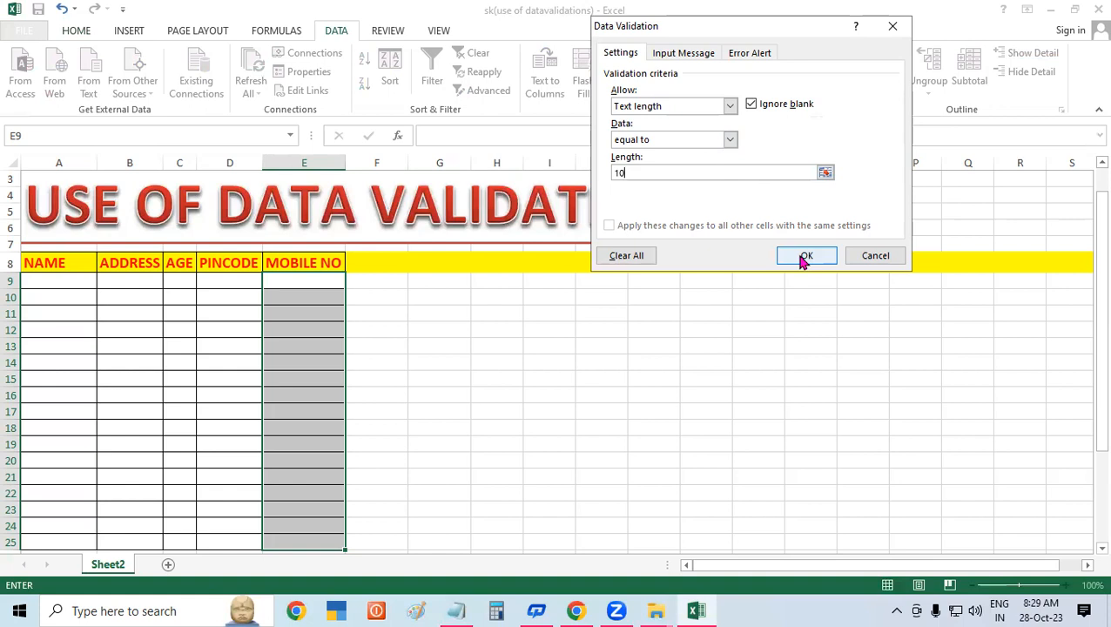
click(803, 258)
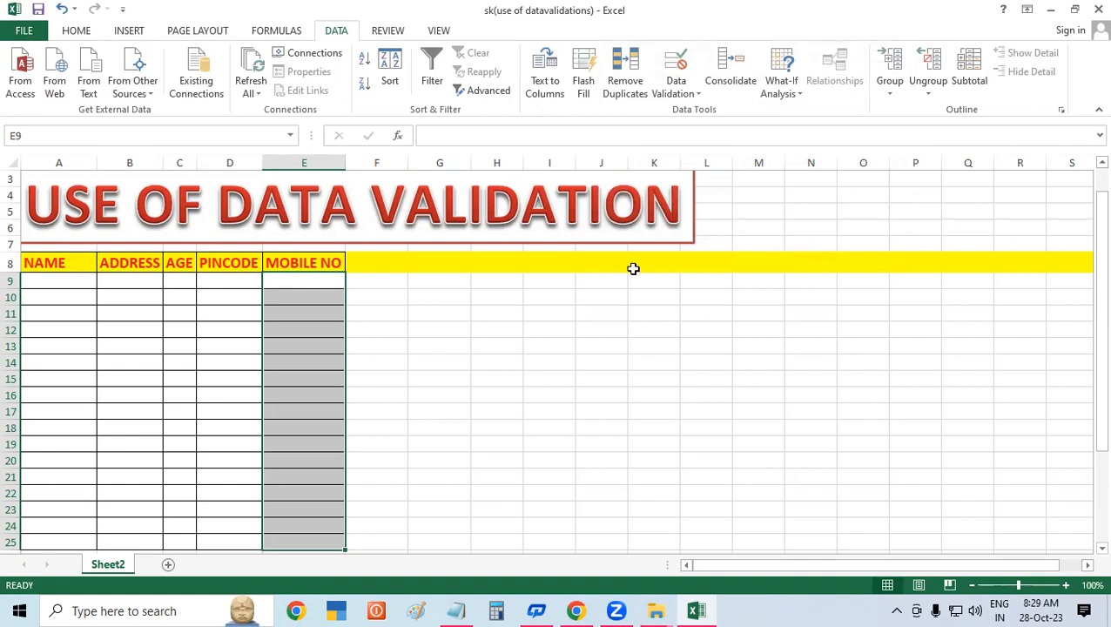
click(577, 280)
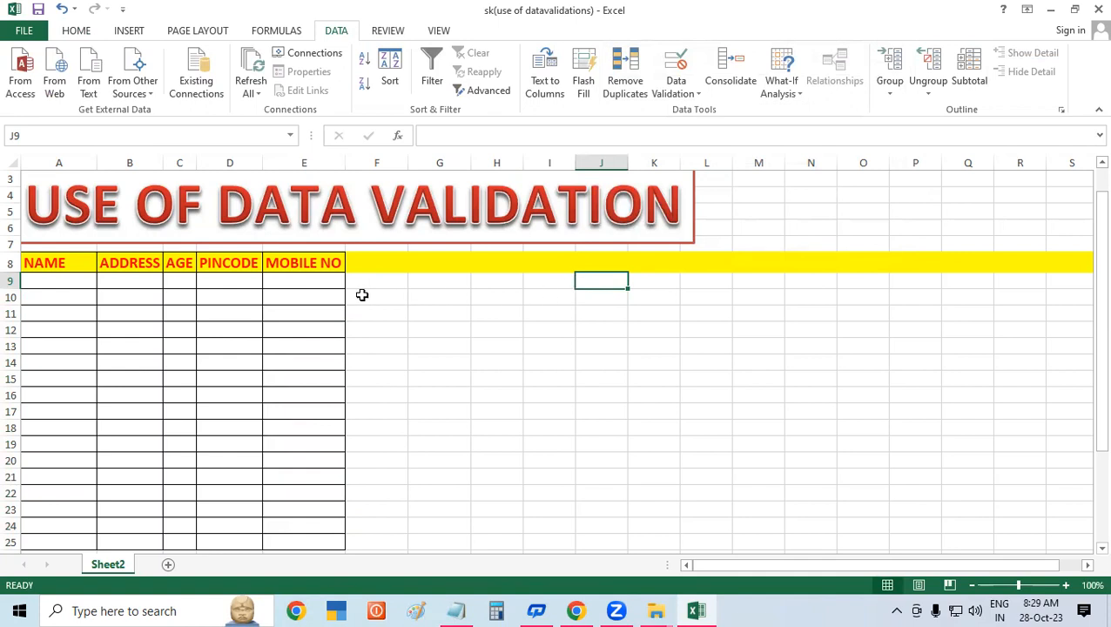
click(310, 284)
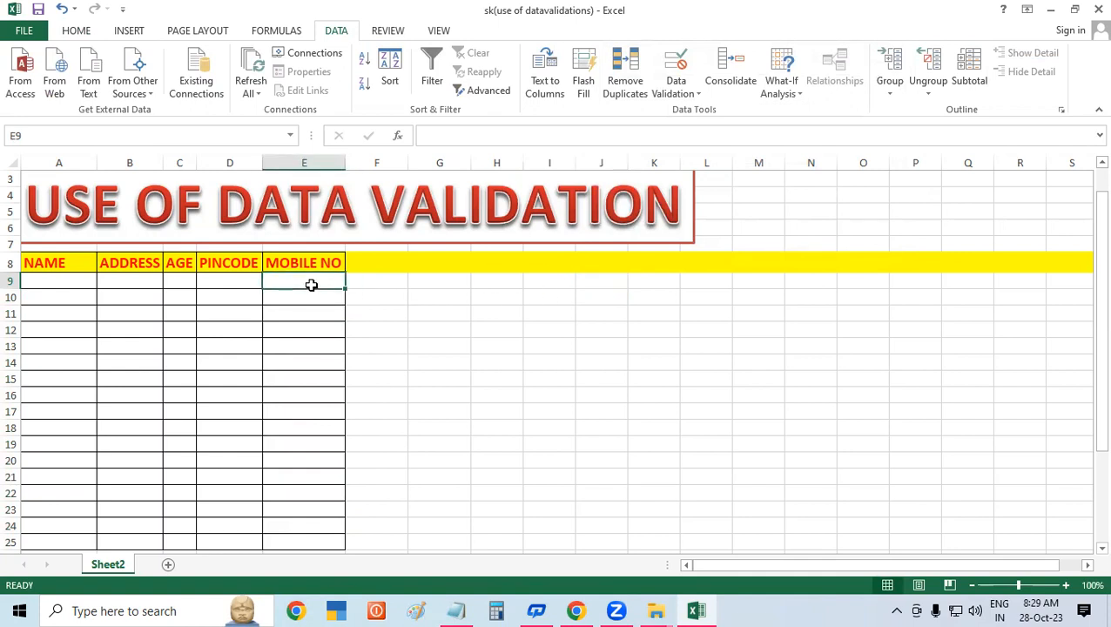
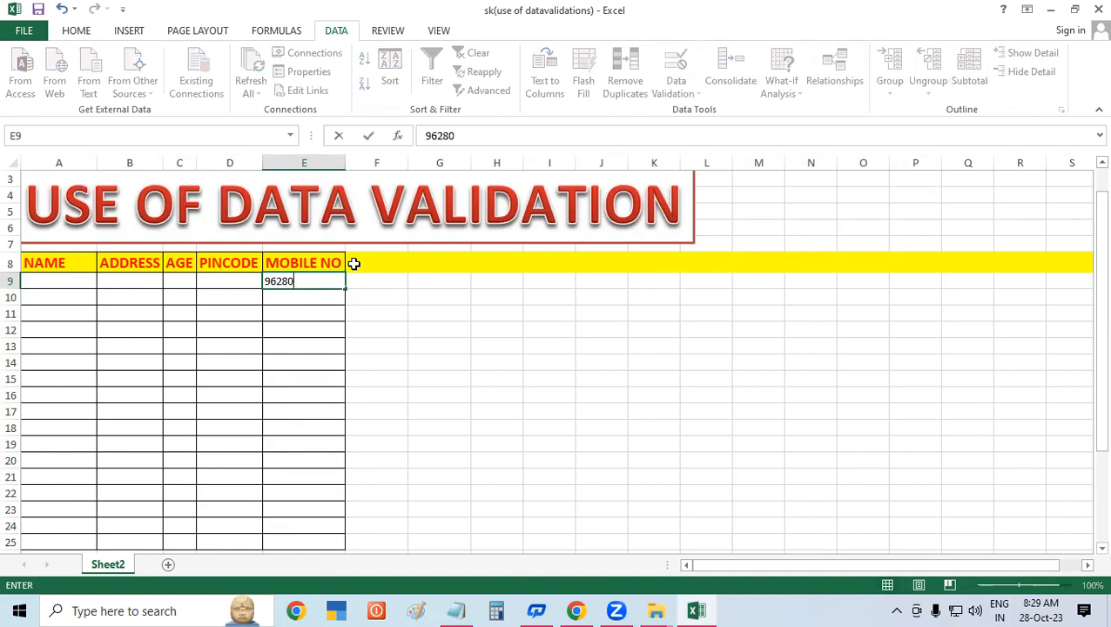
key(Return)
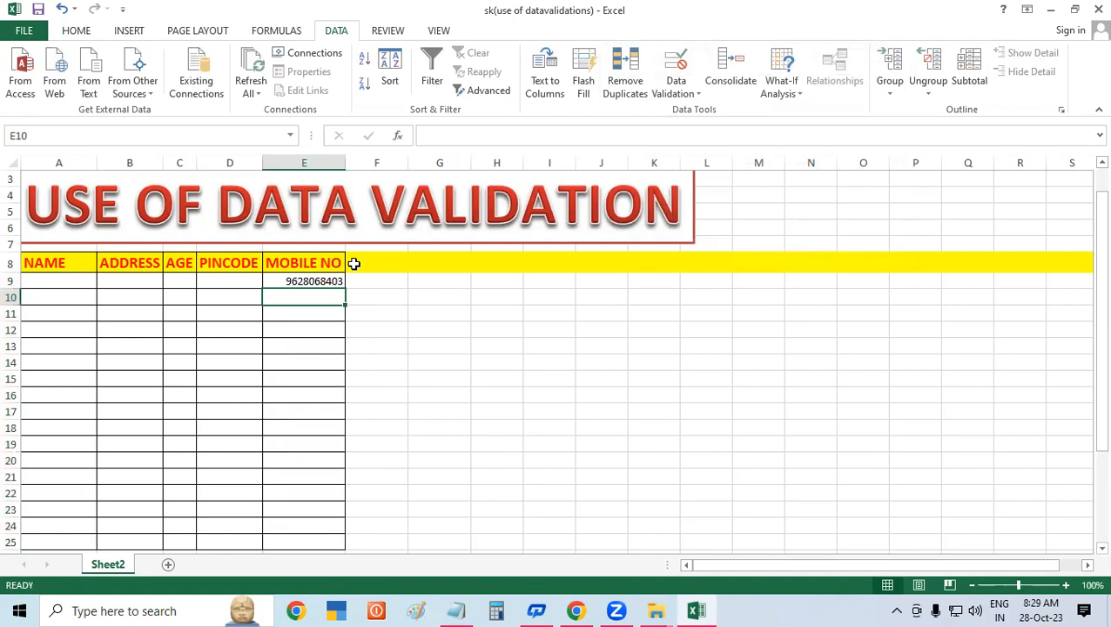
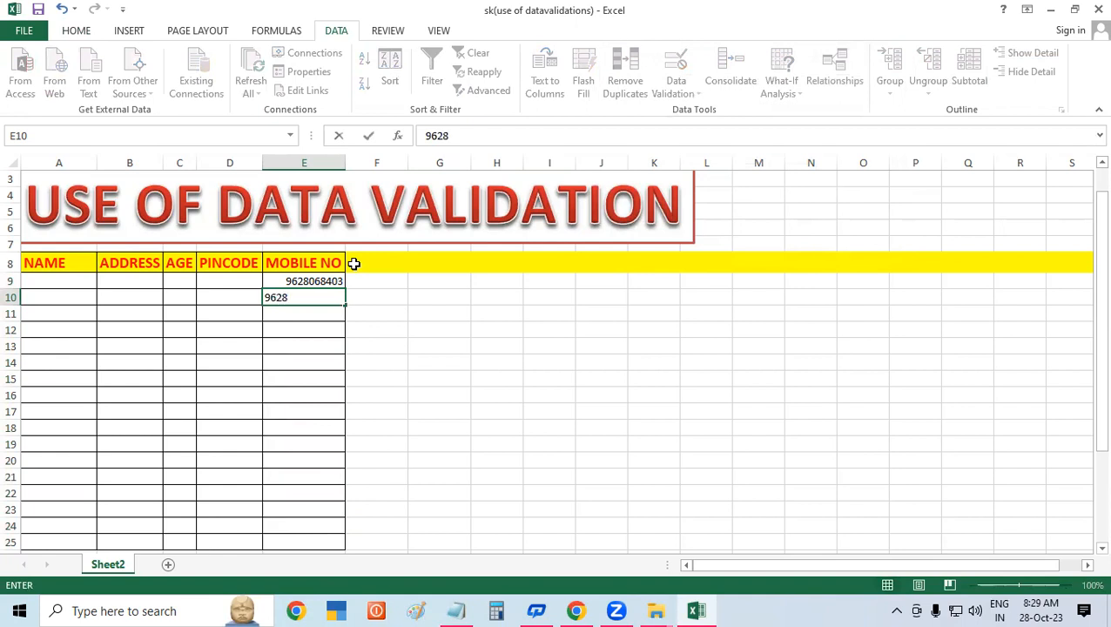
key(Return)
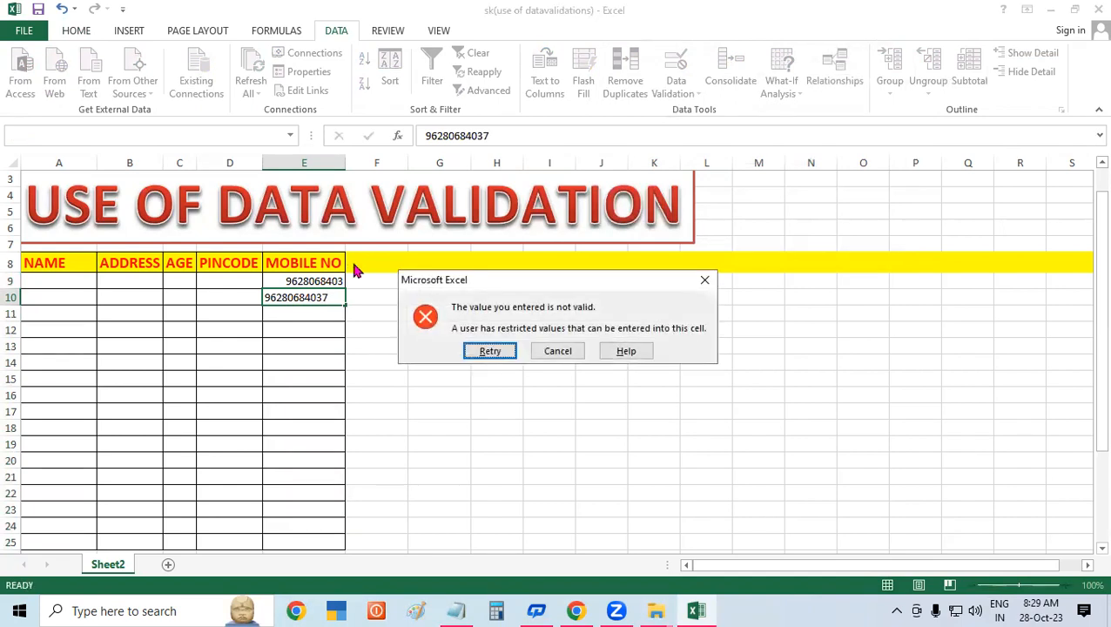
key(Return)
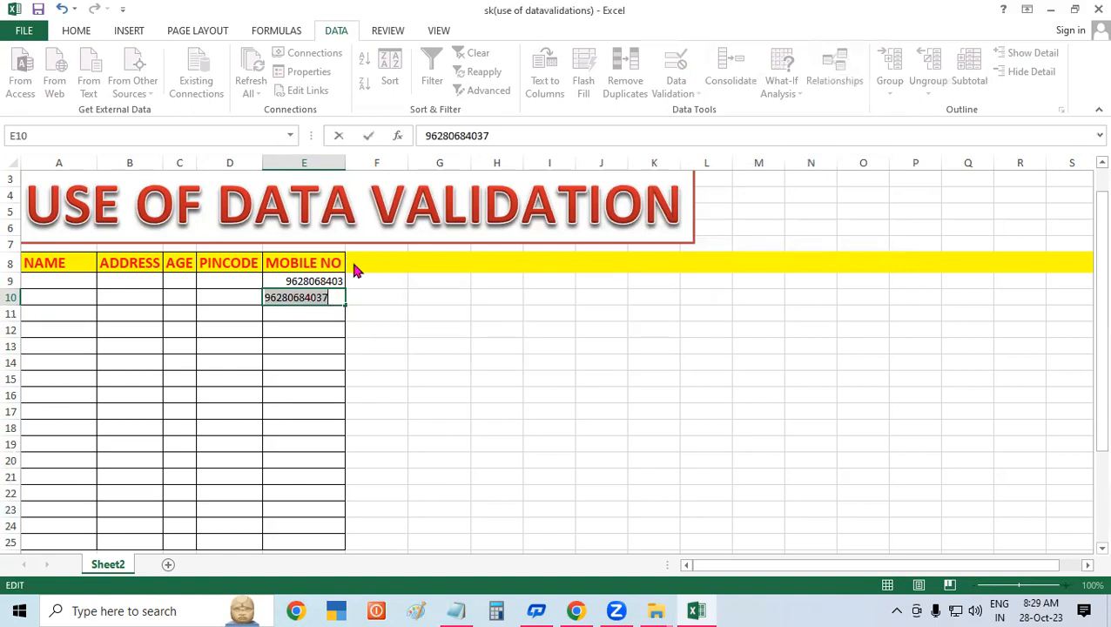
key(Return)
key(Return)
key(Return)
key(Return)
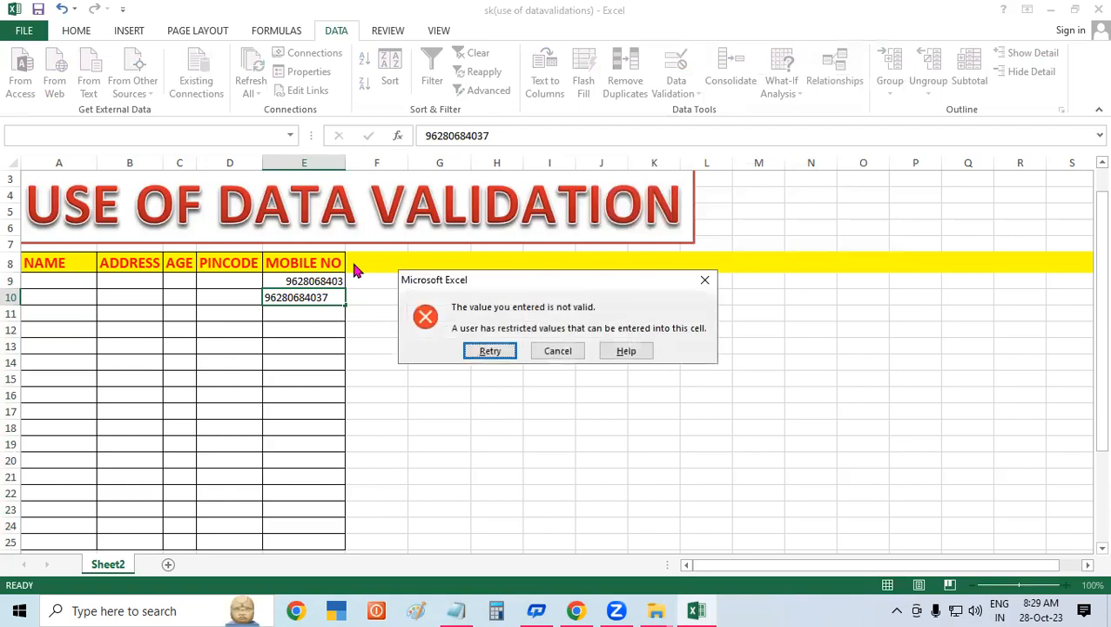
click(557, 351)
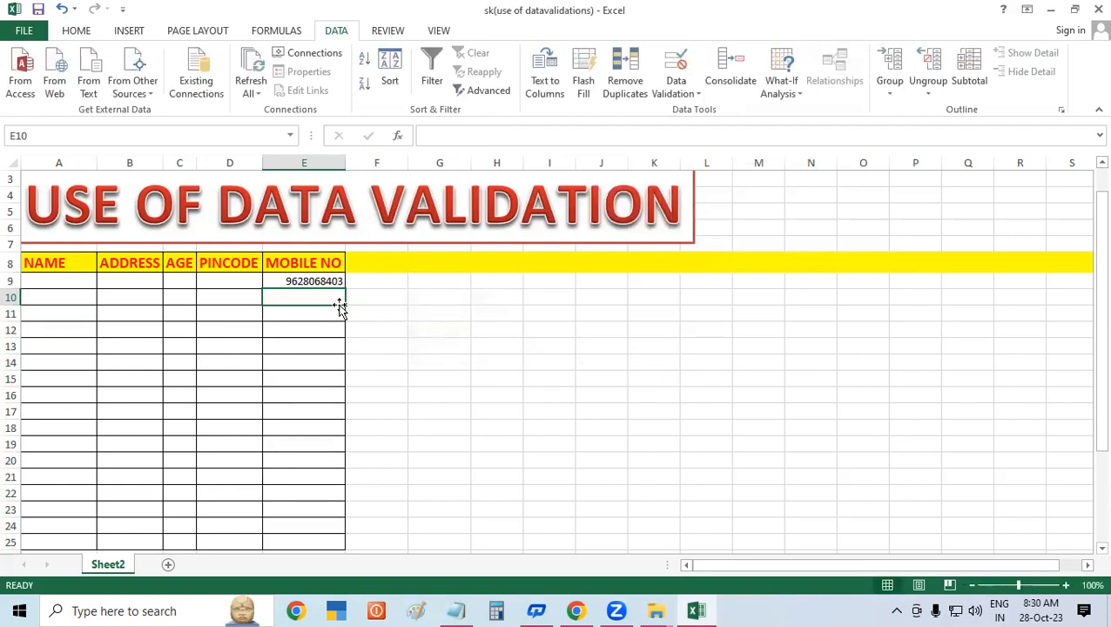
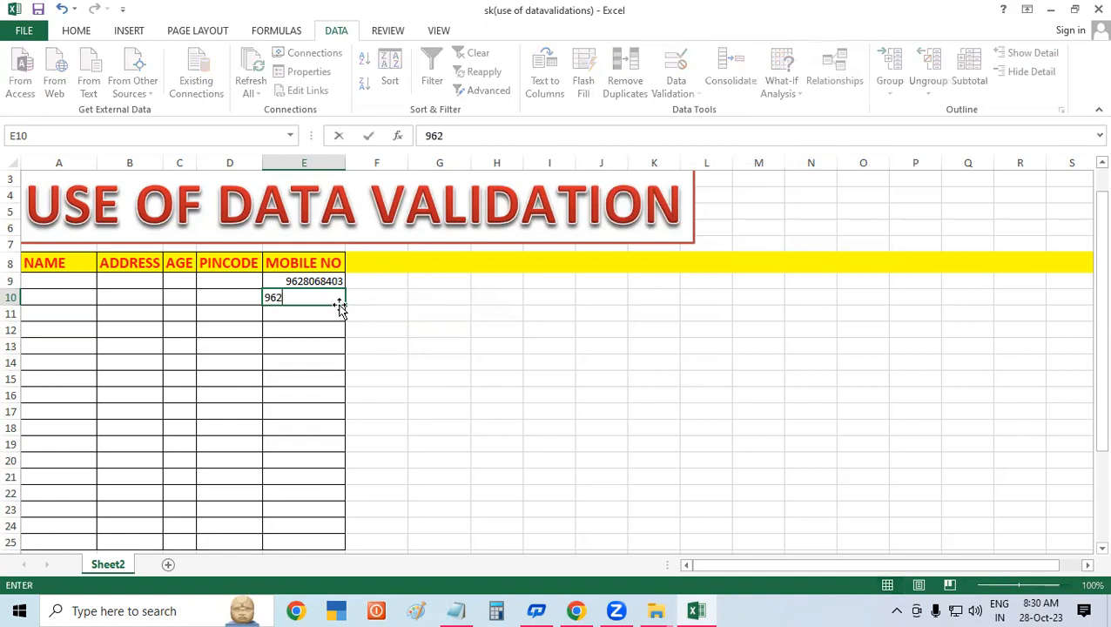
key(Return)
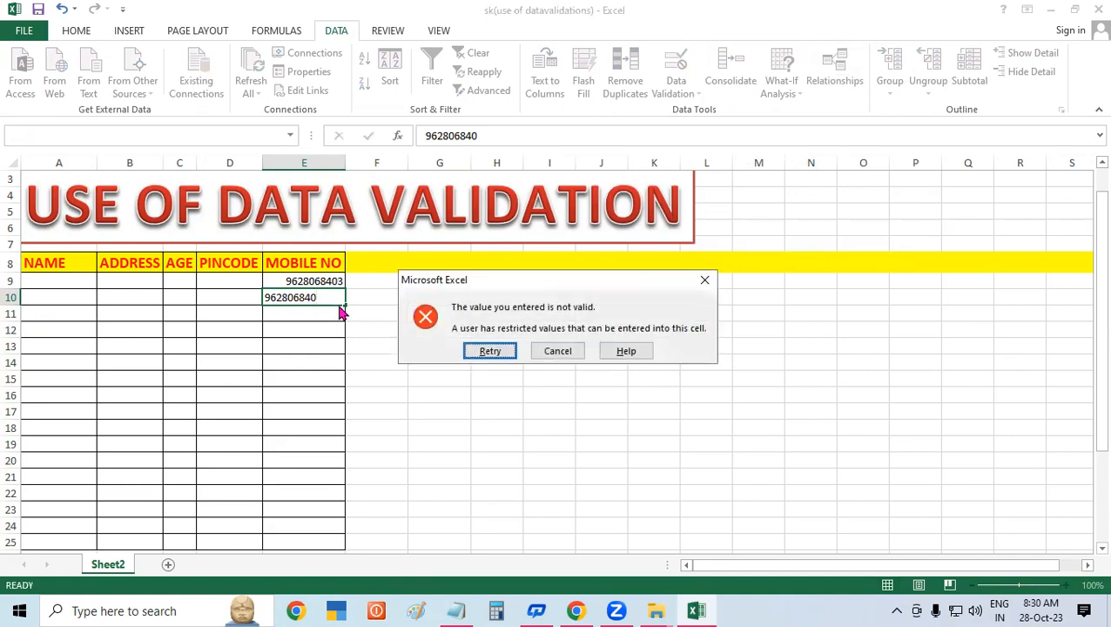
key(Return)
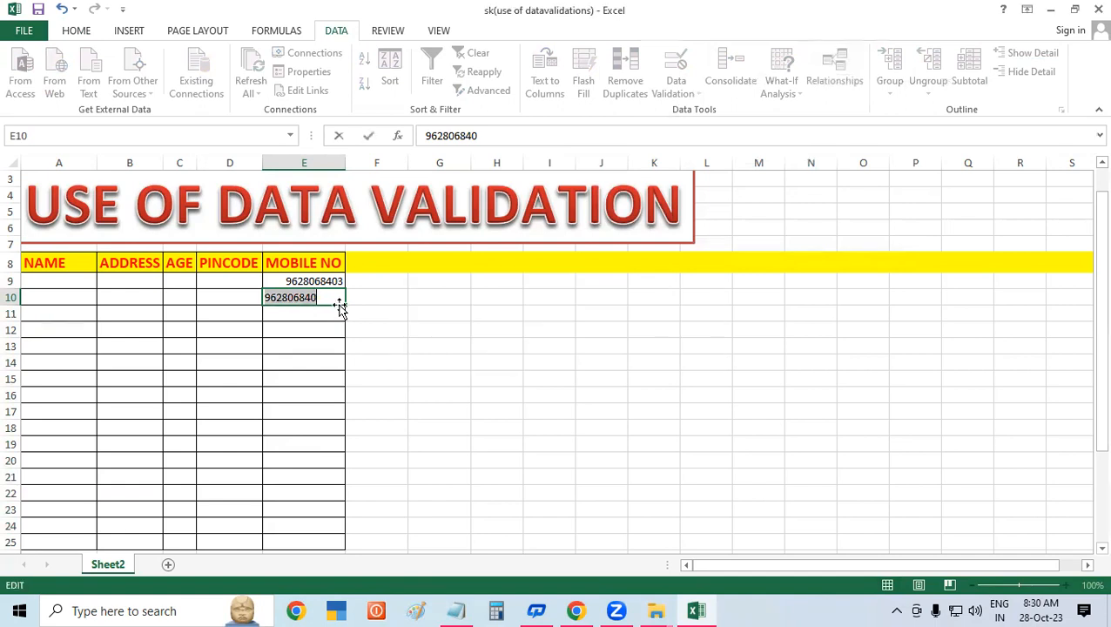
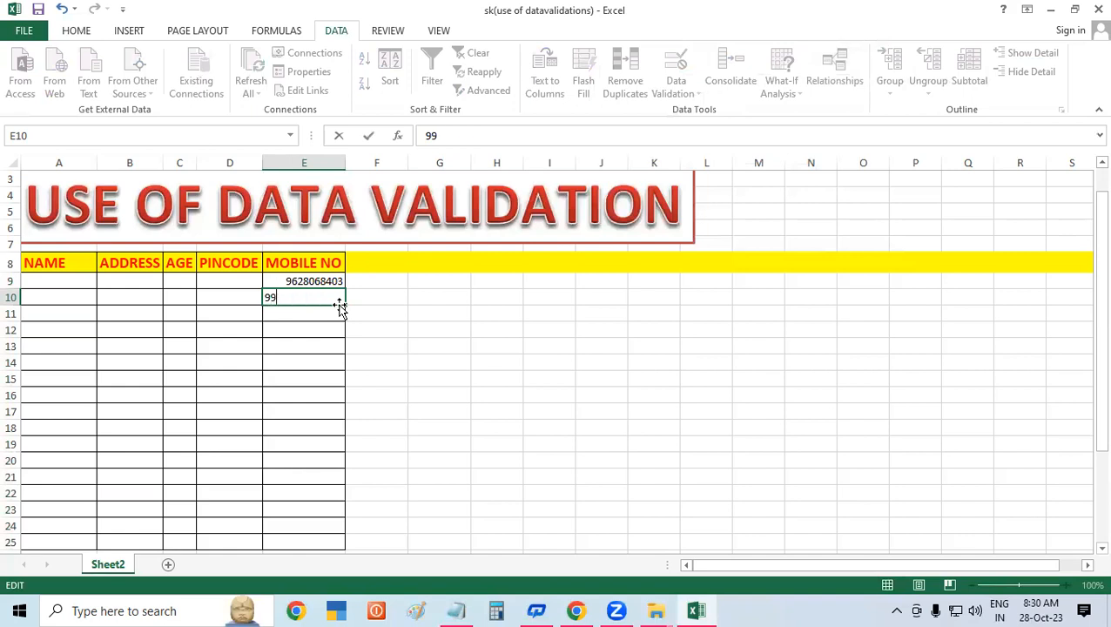
key(Return)
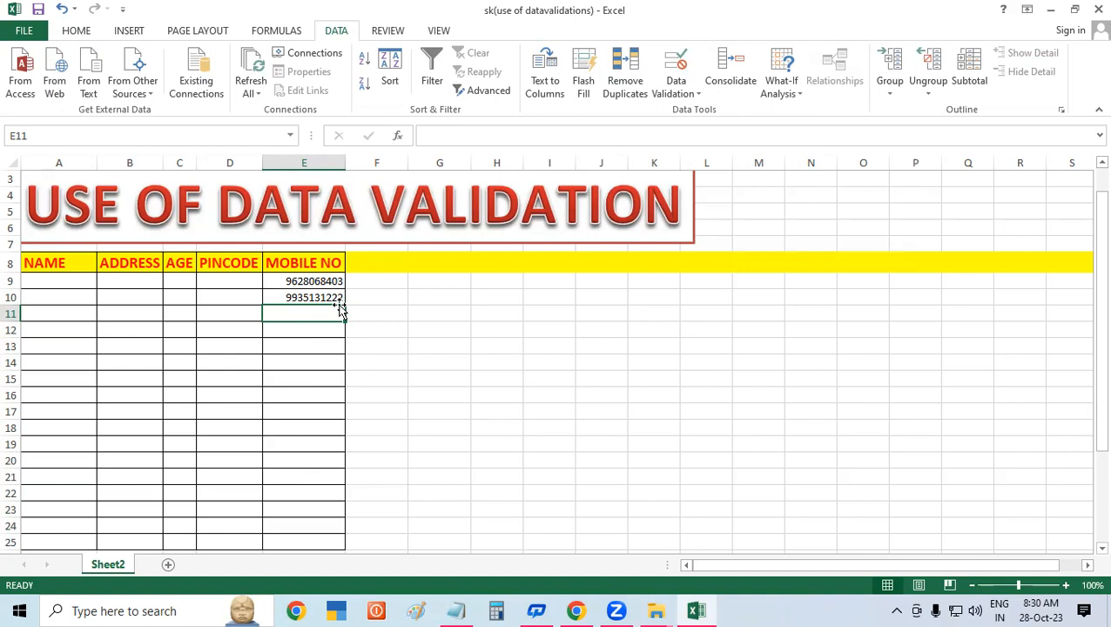
- Select the empty PINCODE cells in column D from D9 downward
click(580, 389)
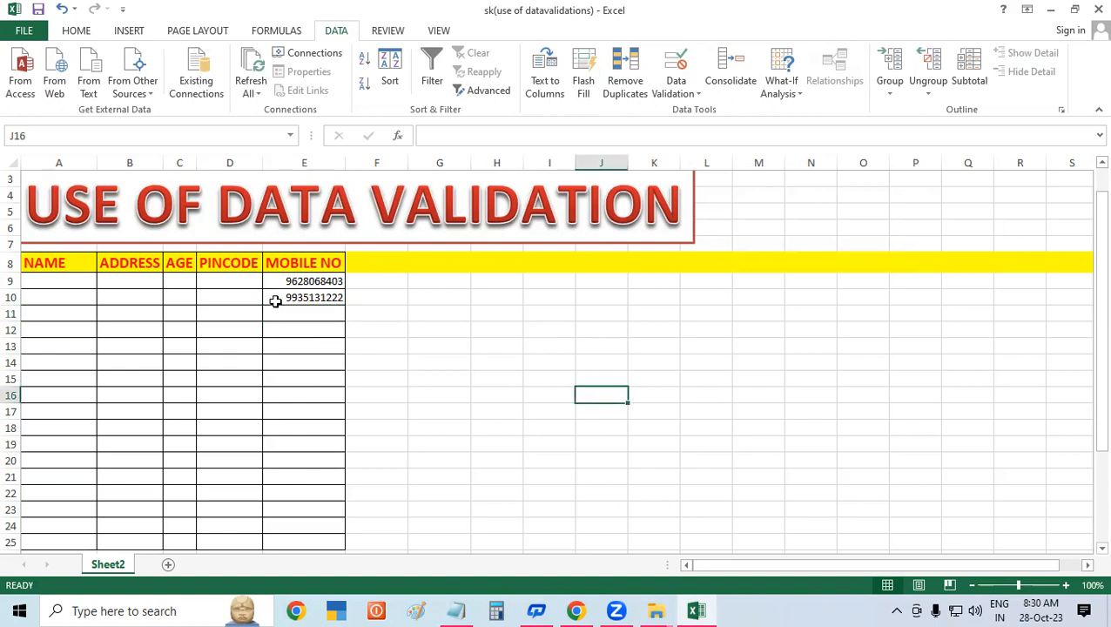
drag(310, 279, 319, 540)
click(537, 380)
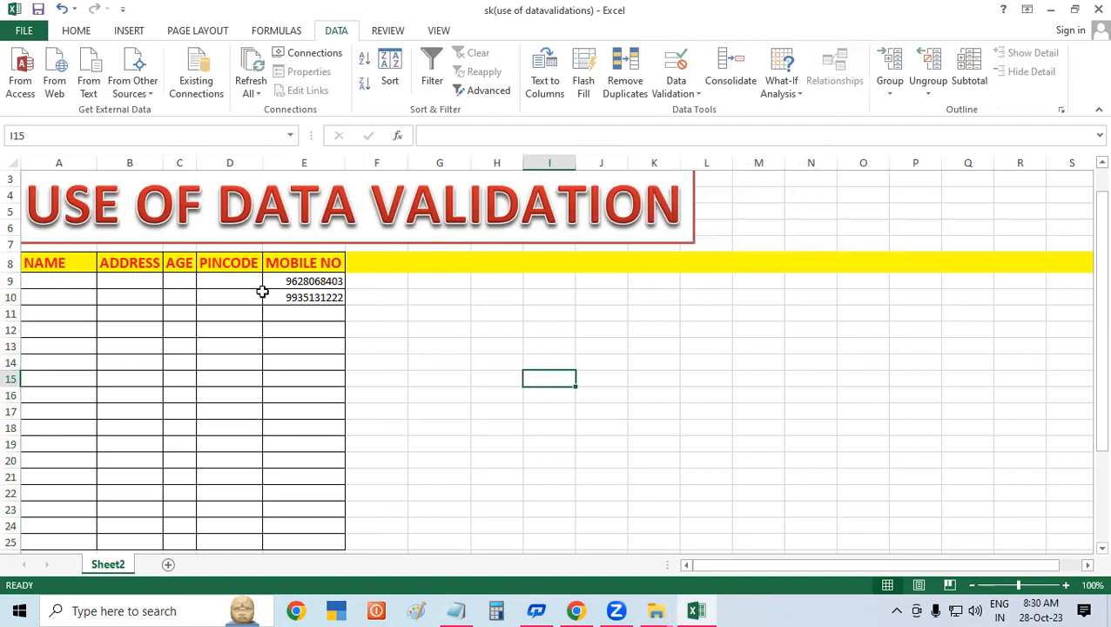
click(214, 279)
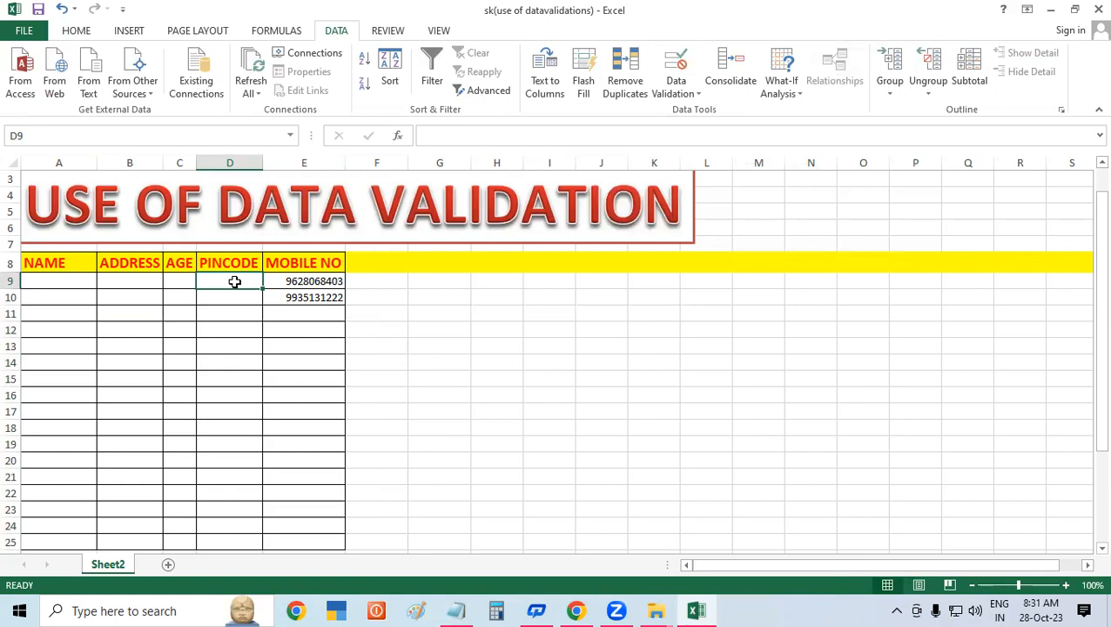
drag(228, 275, 224, 552)
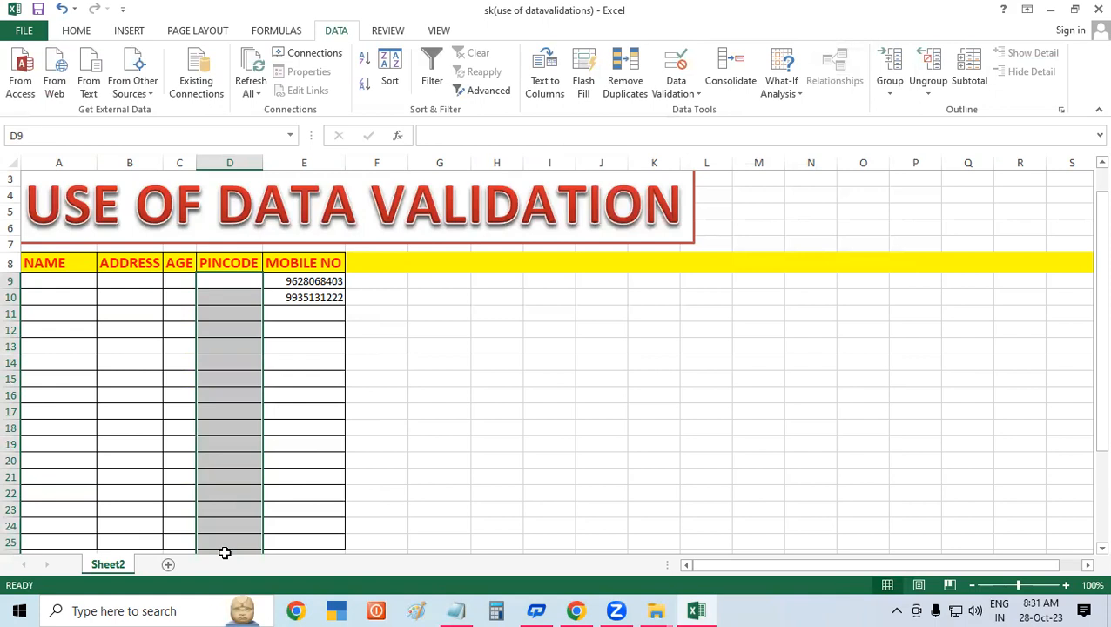
- Give the PINCODE cells a Text length rule equal to 6
click(675, 63)
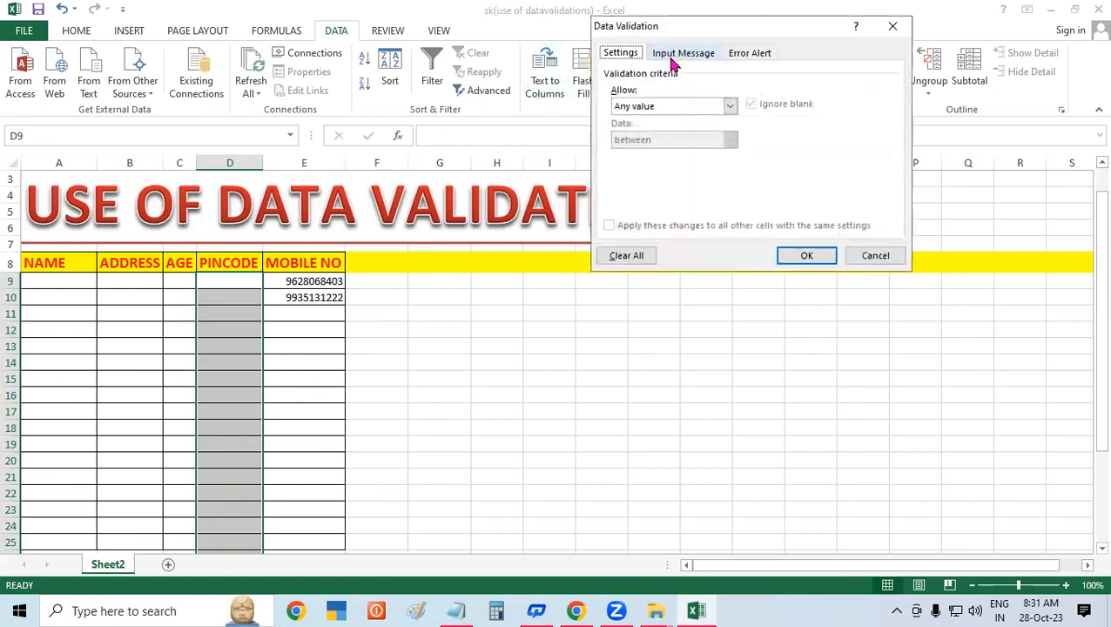
click(648, 108)
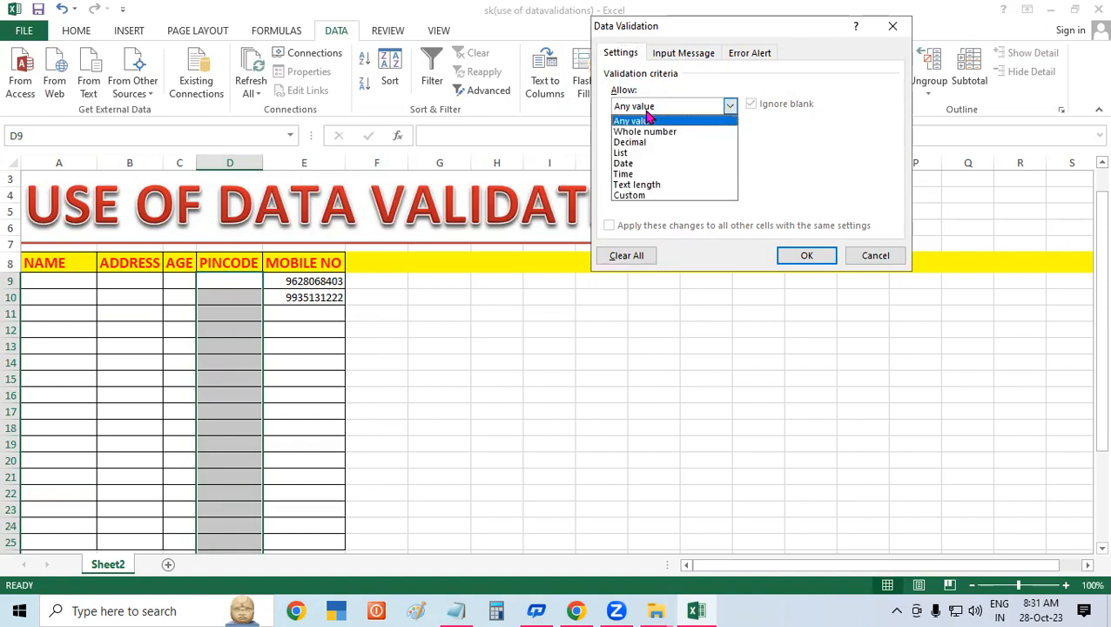
click(645, 185)
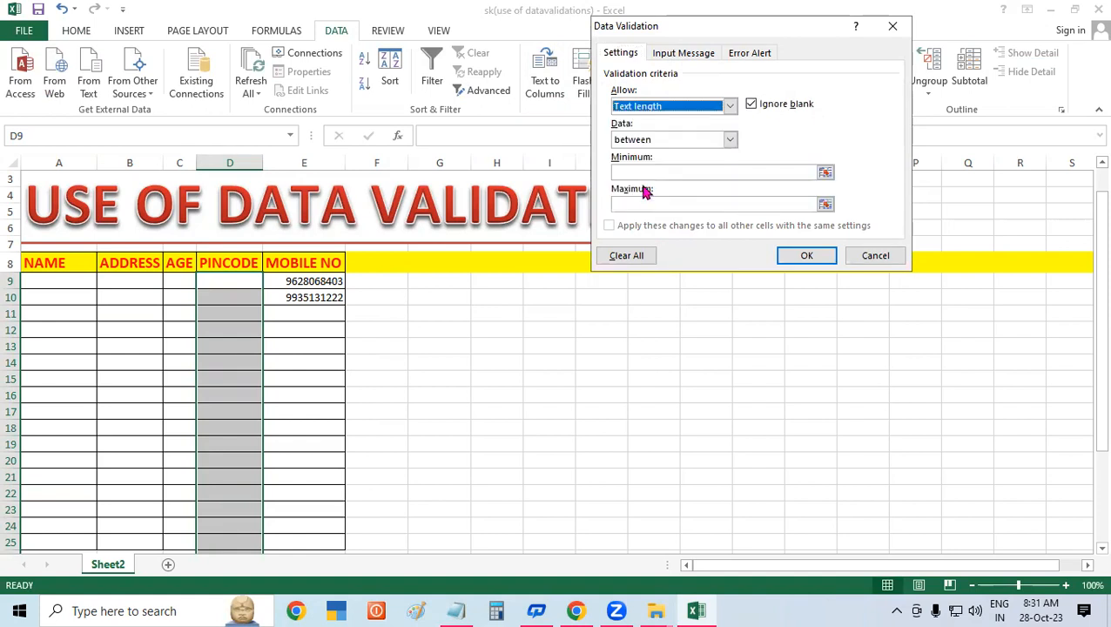
click(624, 141)
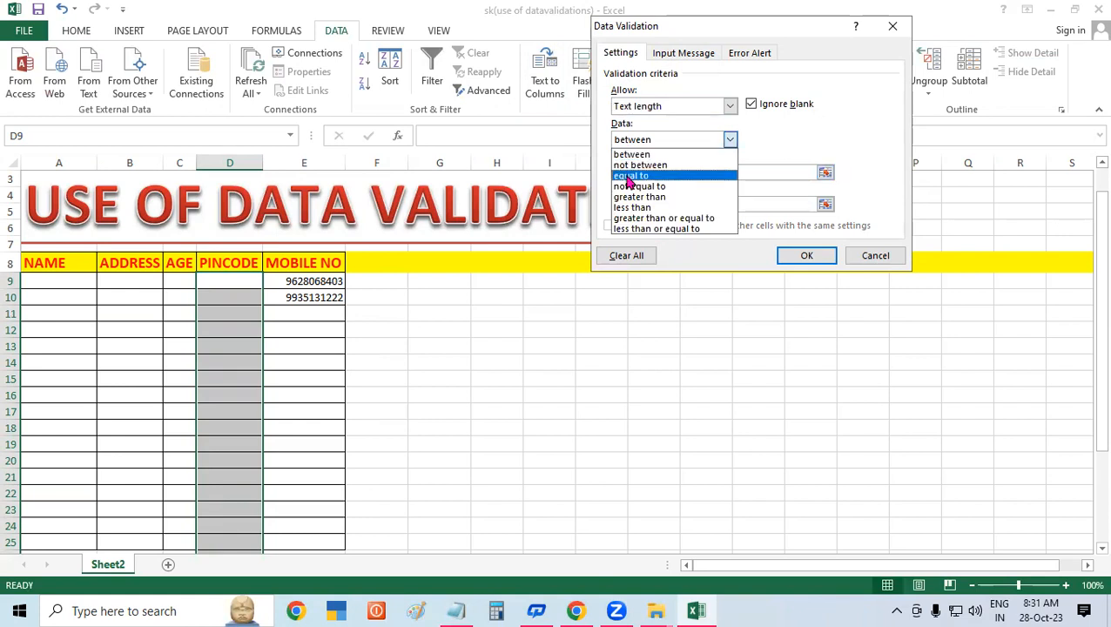
click(630, 176)
click(627, 174)
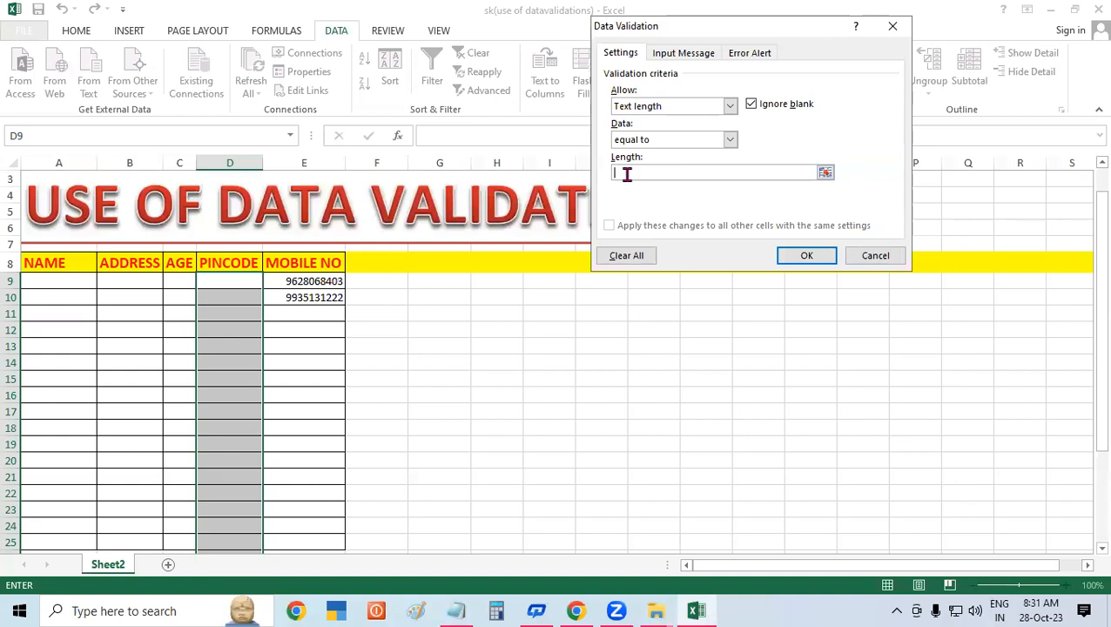
text(6)
click(797, 258)
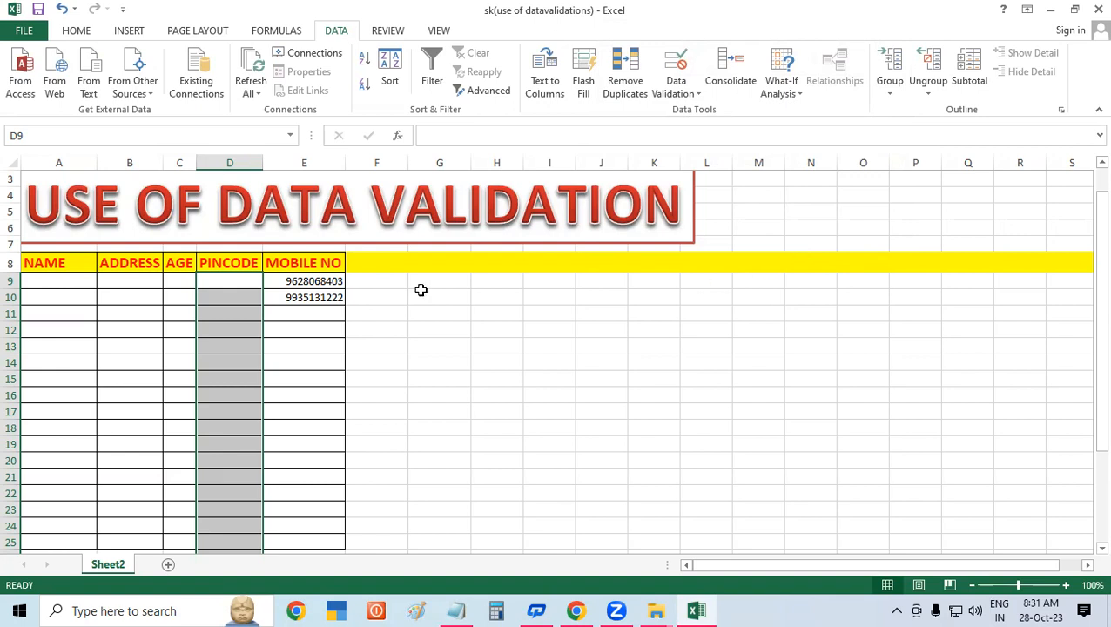
- Enter pincode 274304 in D9, then confirm seven-digit 2743056 in D10 is rejected
click(235, 285)
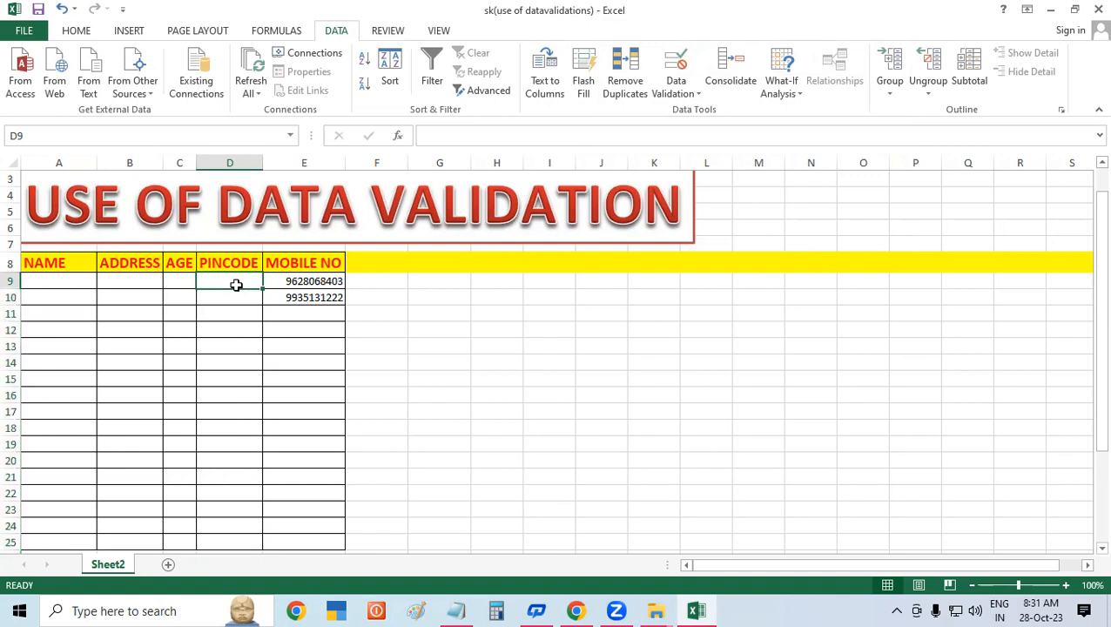
text(2743)
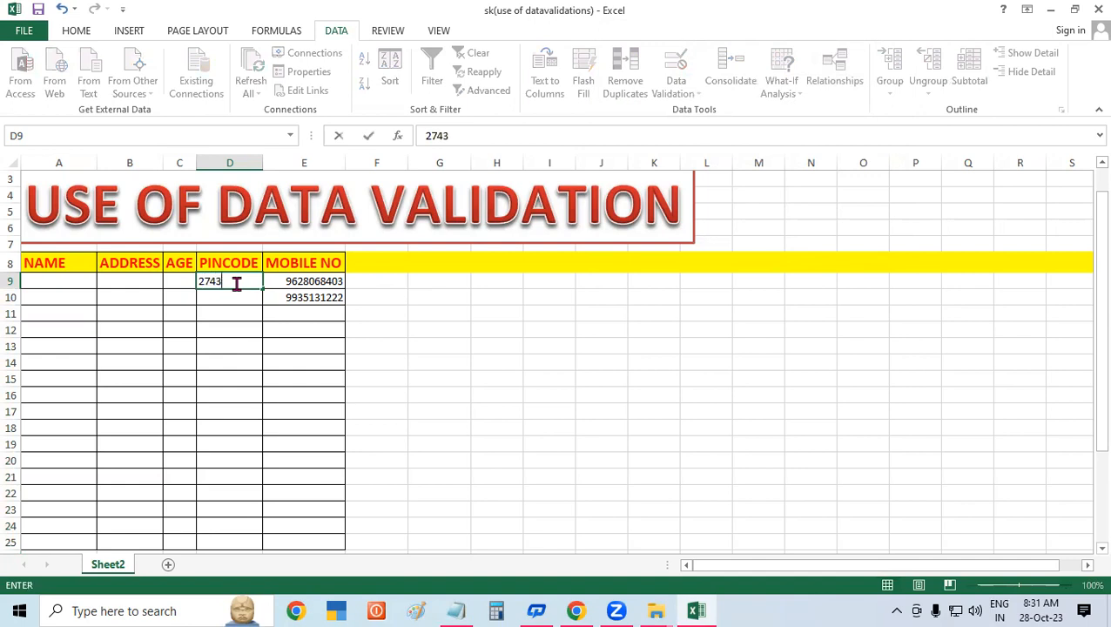
text(04)
key(Return)
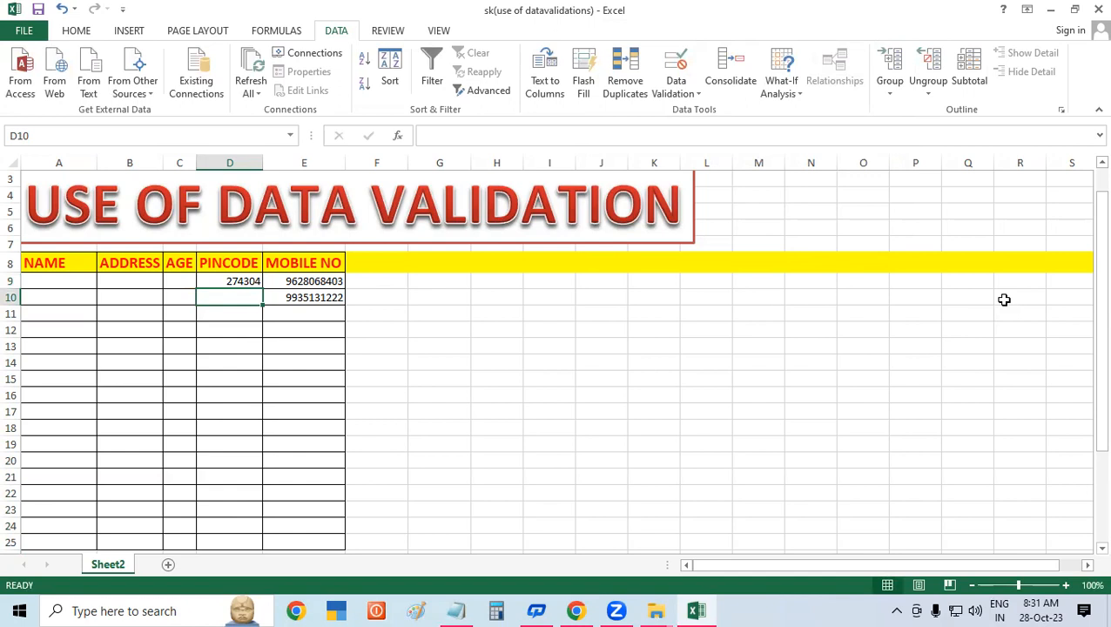
text(2743)
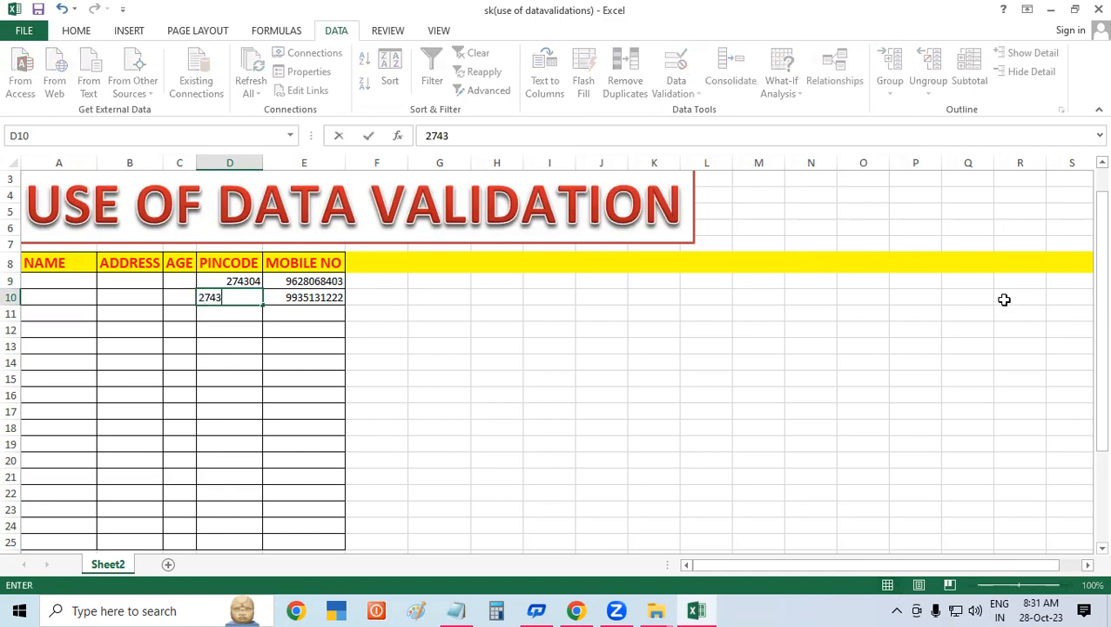
text(056)
key(Return)
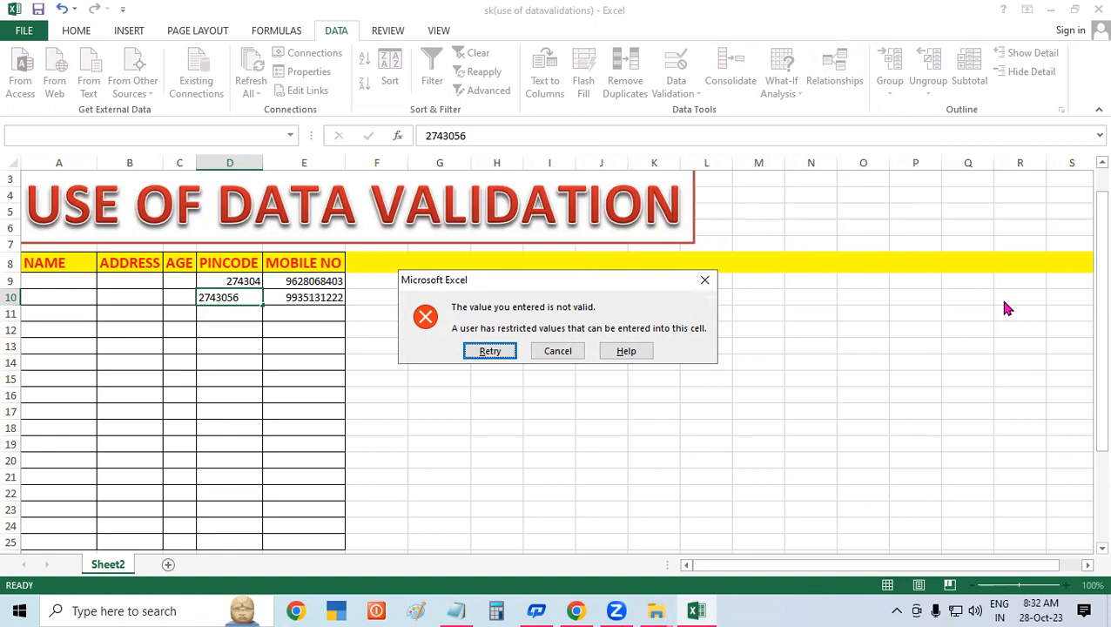
click(558, 352)
- Switch to Notepad and select all the old formula notes
click(632, 327)
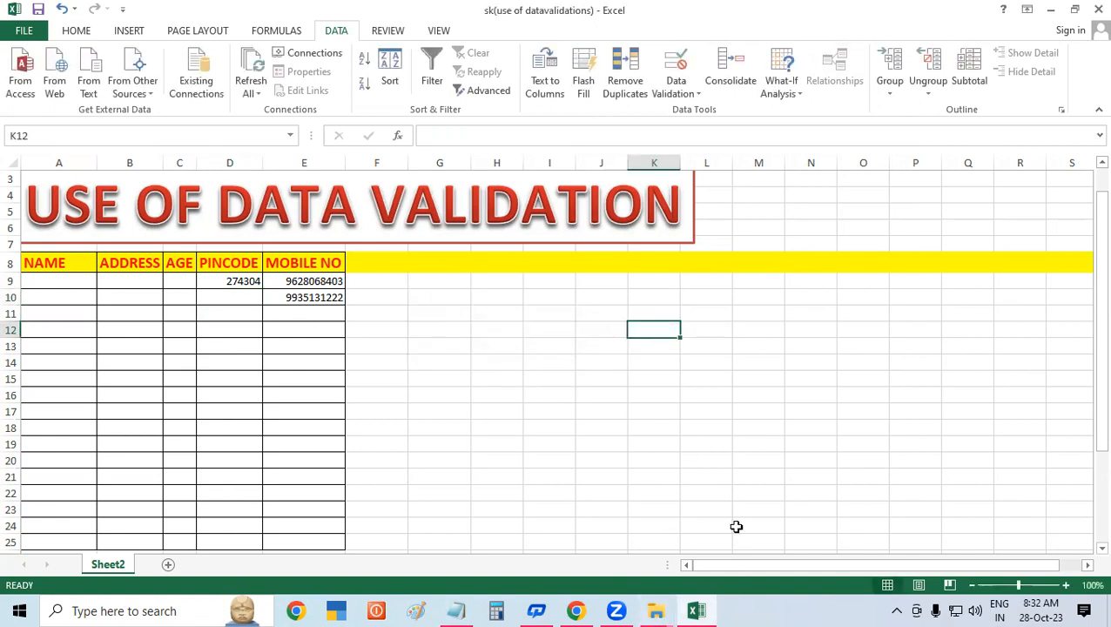
click(788, 413)
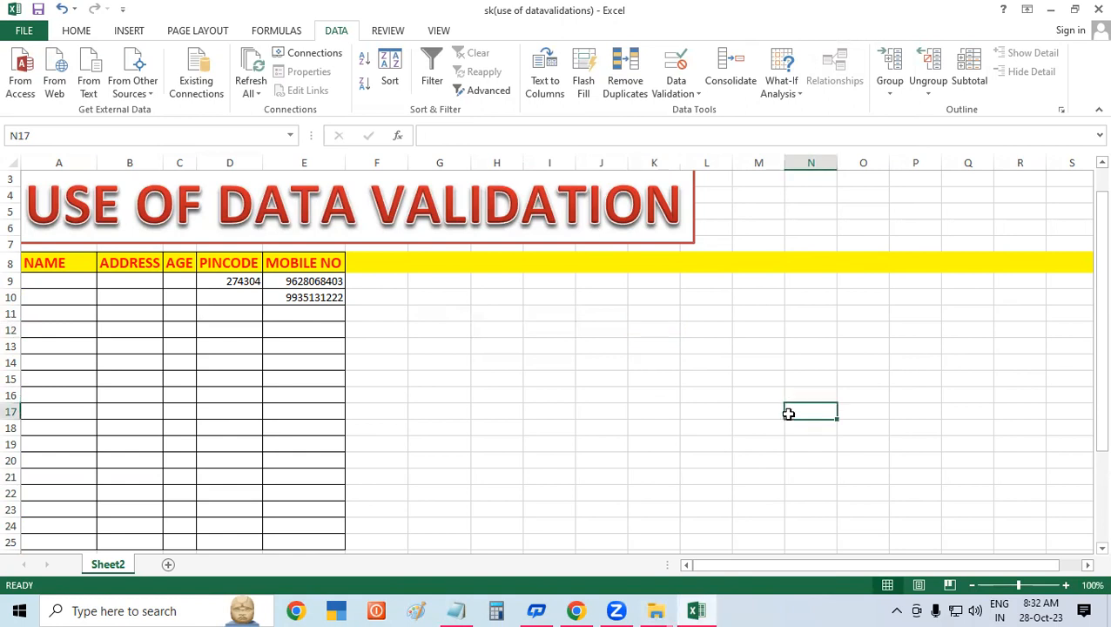
click(456, 611)
drag(423, 204, 7, 10)
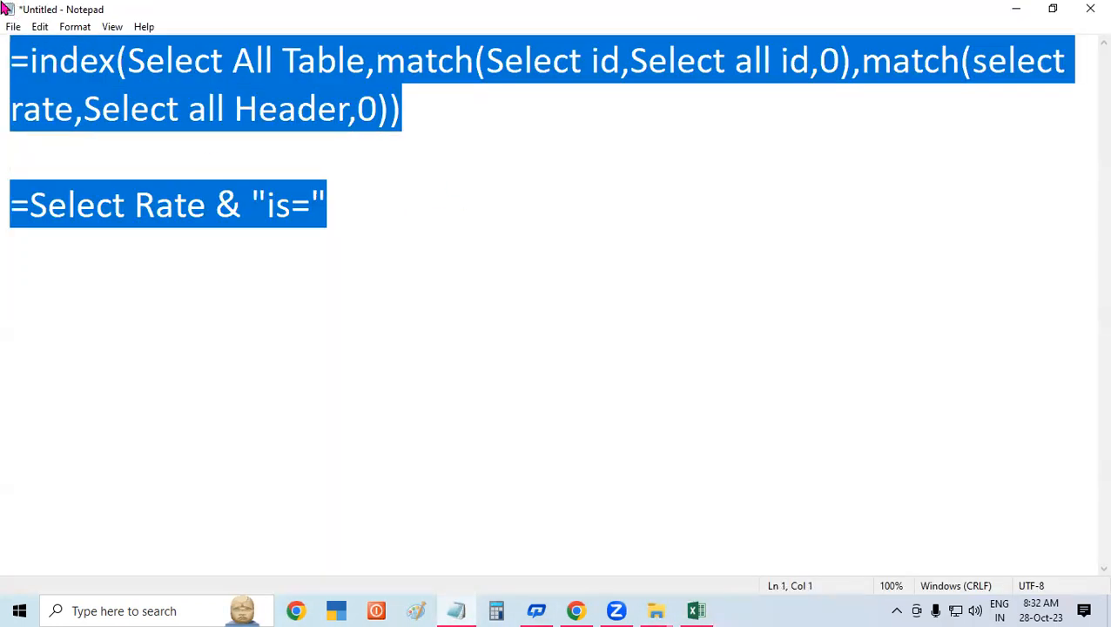
- Replace the notes with 'Select Cell>Data Tab>Data Validation>Setting>Allow>Text Length>'
key(Delete)
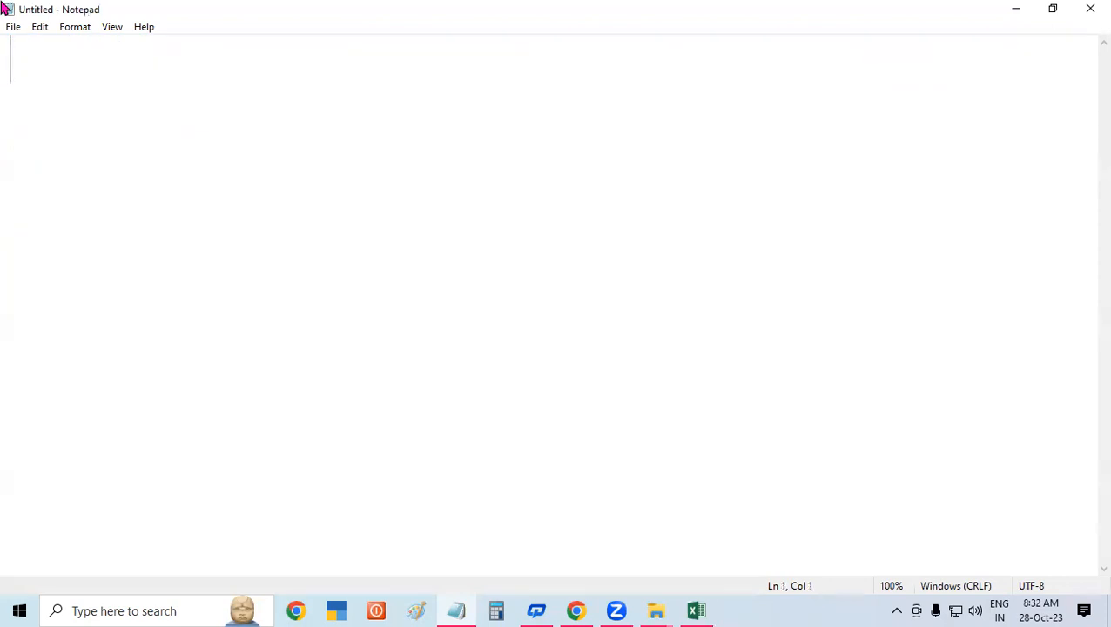
text(=)
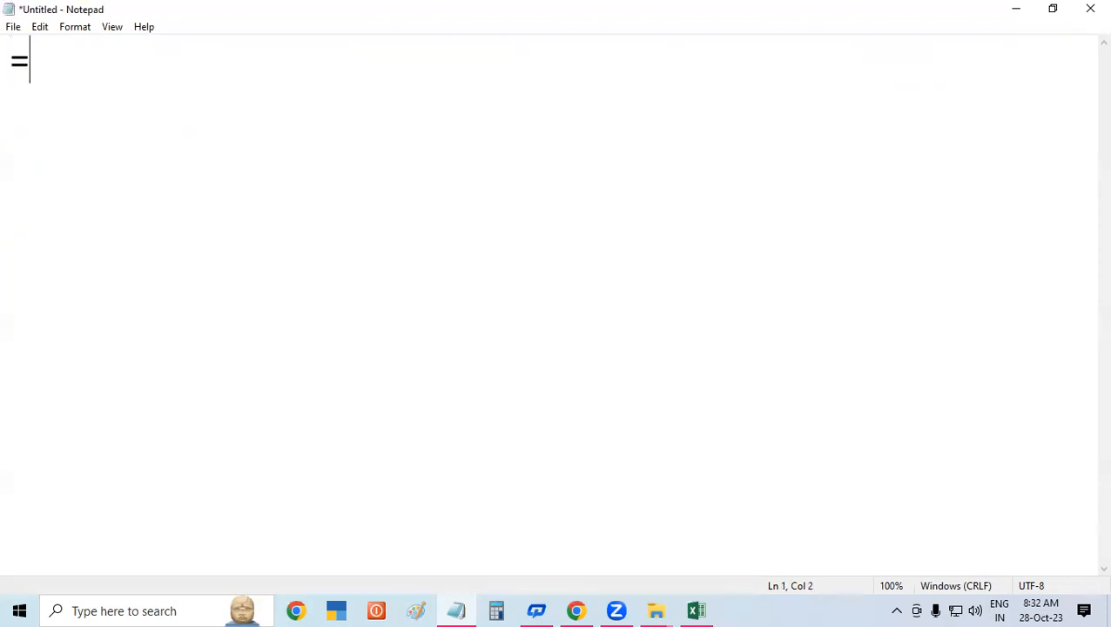
key(BackSpace)
text(Select )
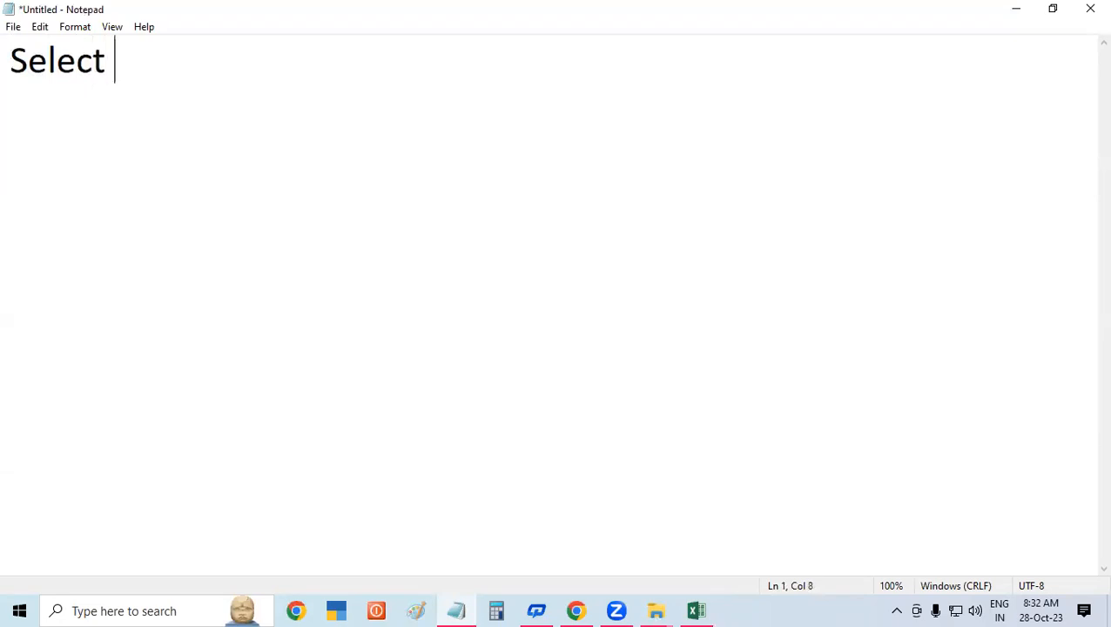
text(Cel)
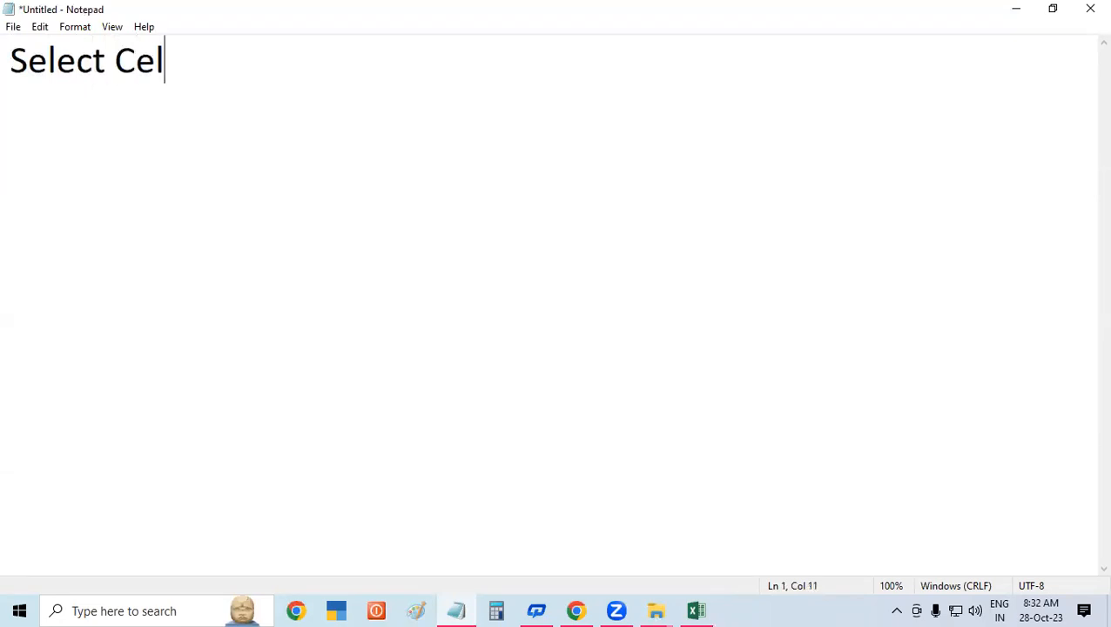
text(l>Data Ta)
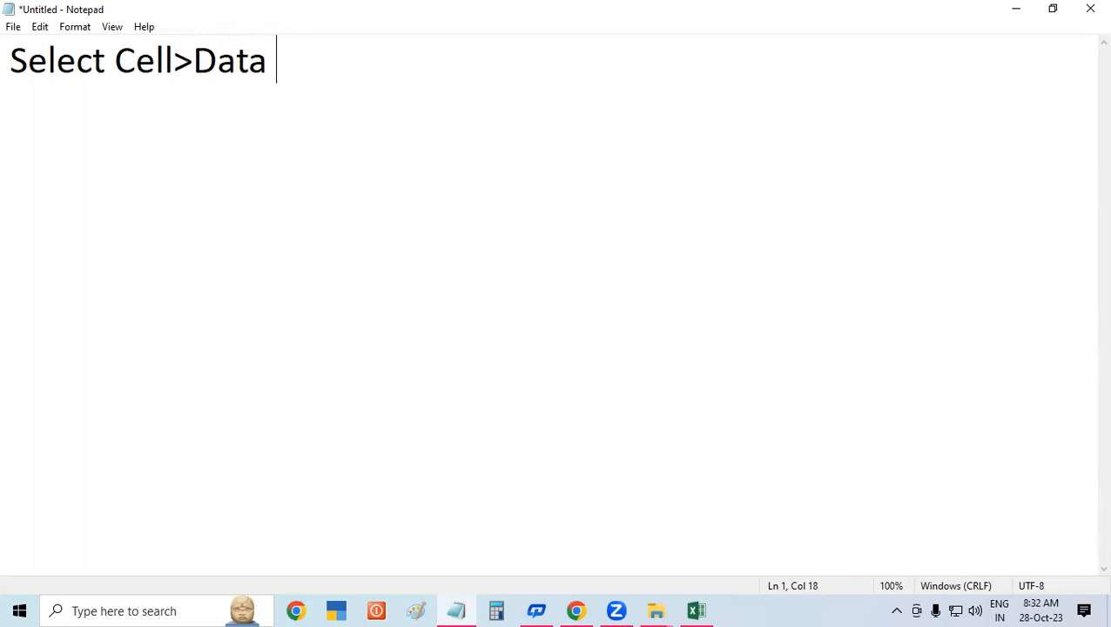
text(Tab)
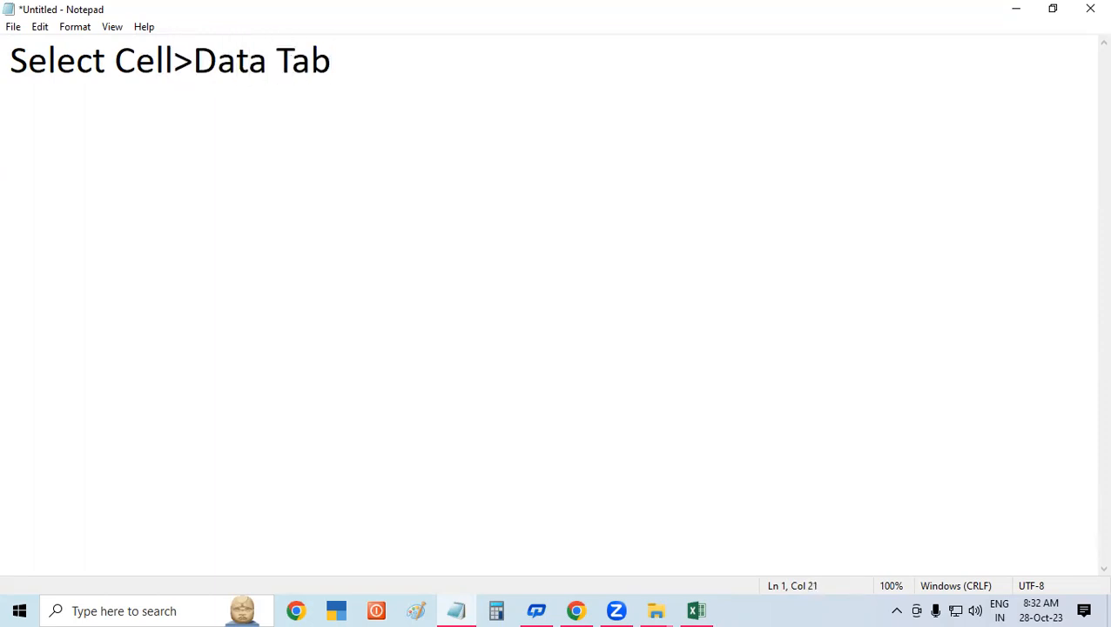
text(>Data V)
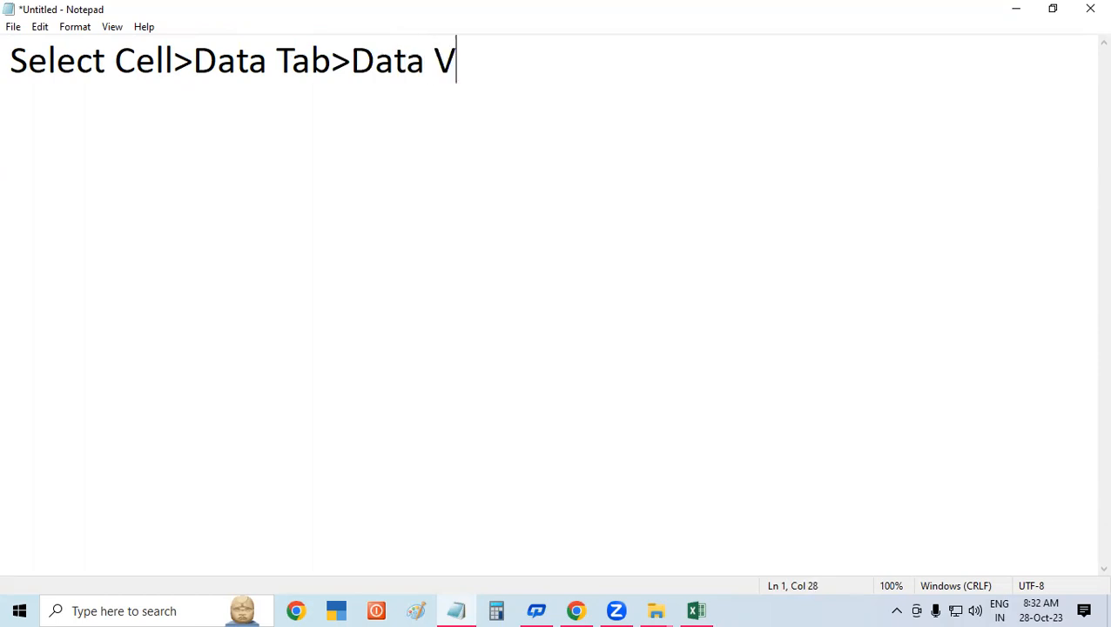
text(alidation)
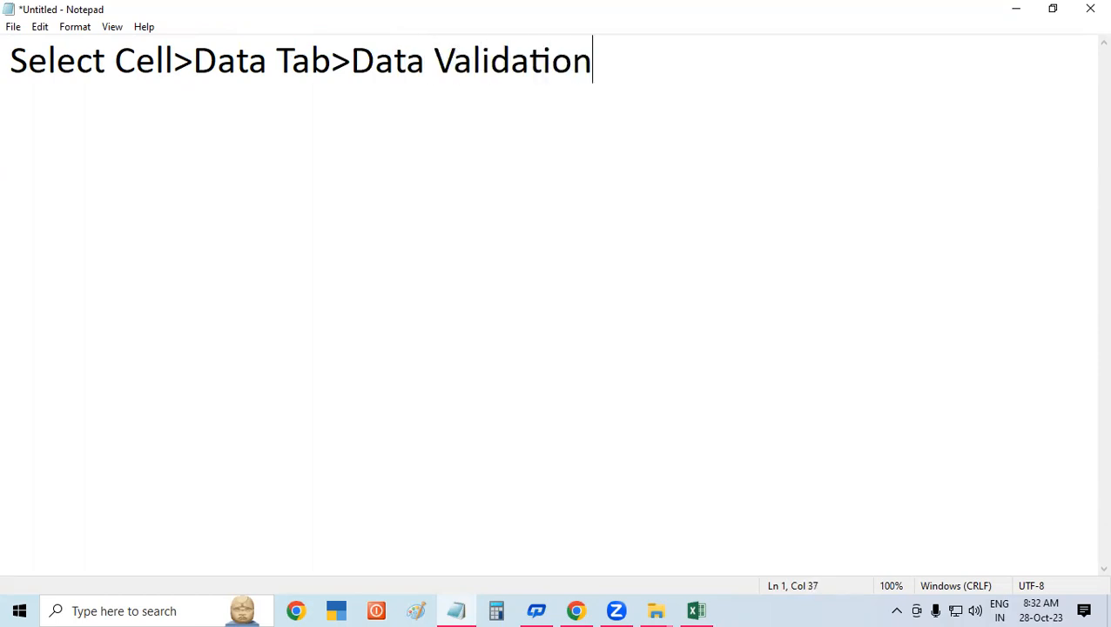
text(>)
text(See)
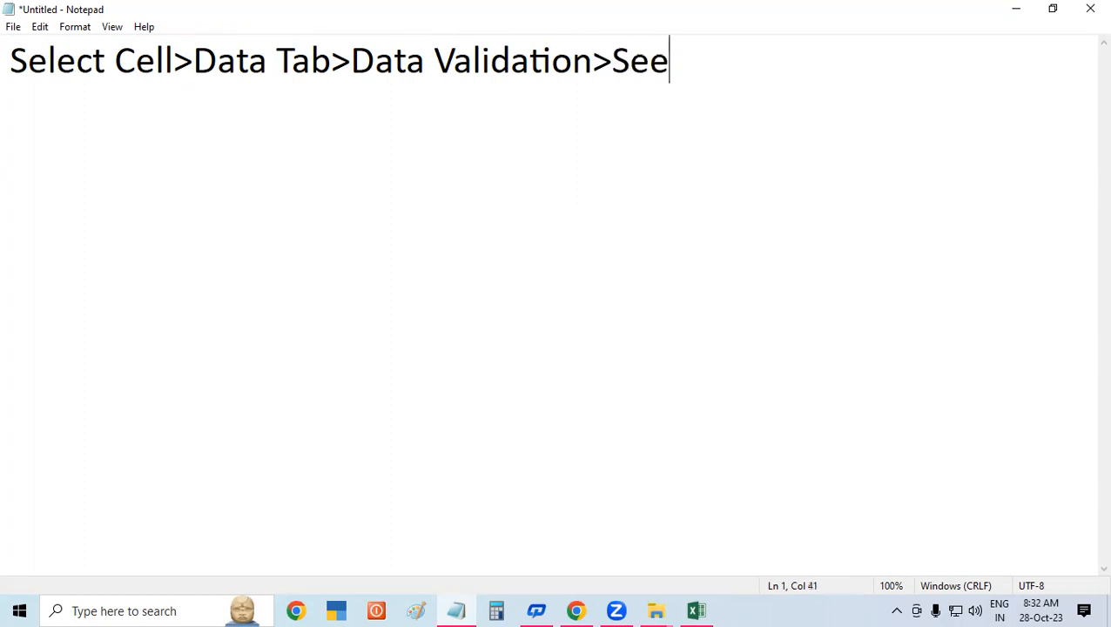
key(BackSpace)
text(tting)
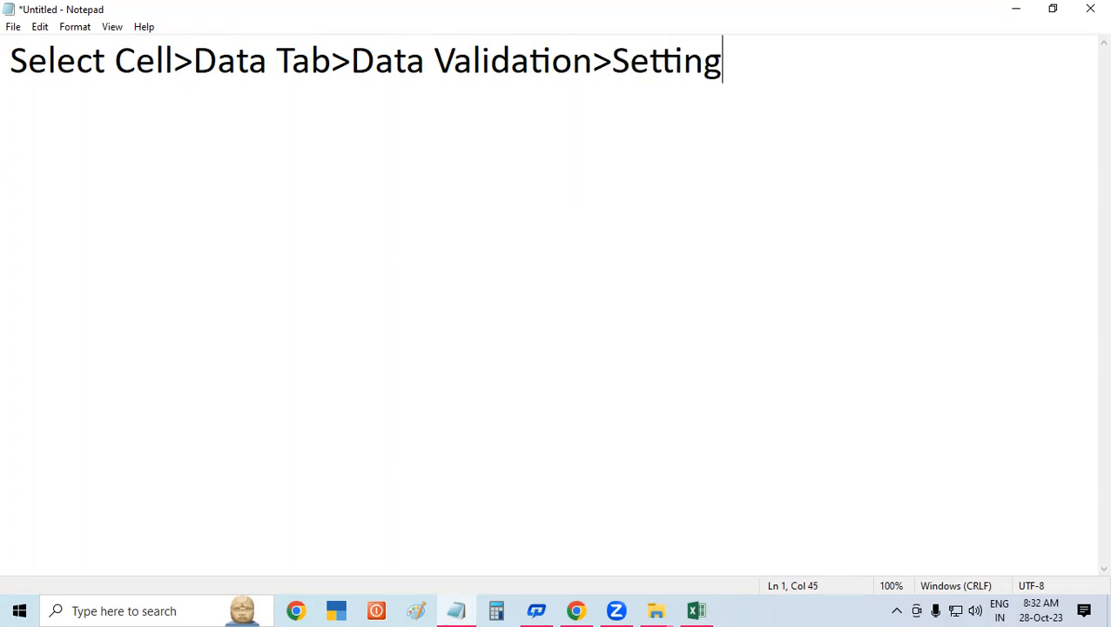
text(>Allow)
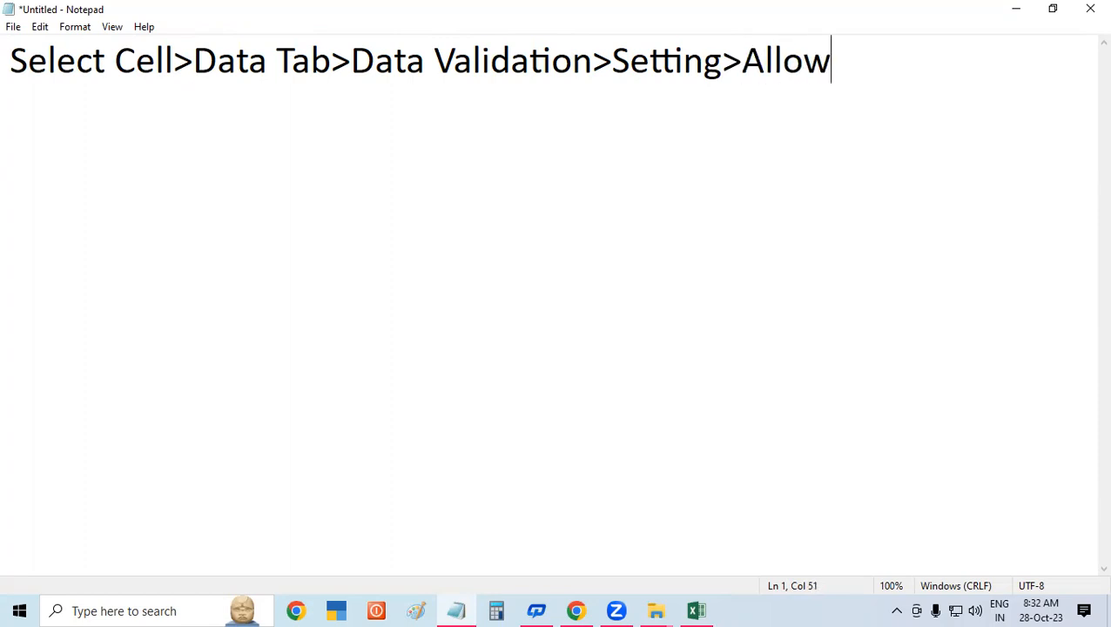
text(>)
text(Text Lenght)
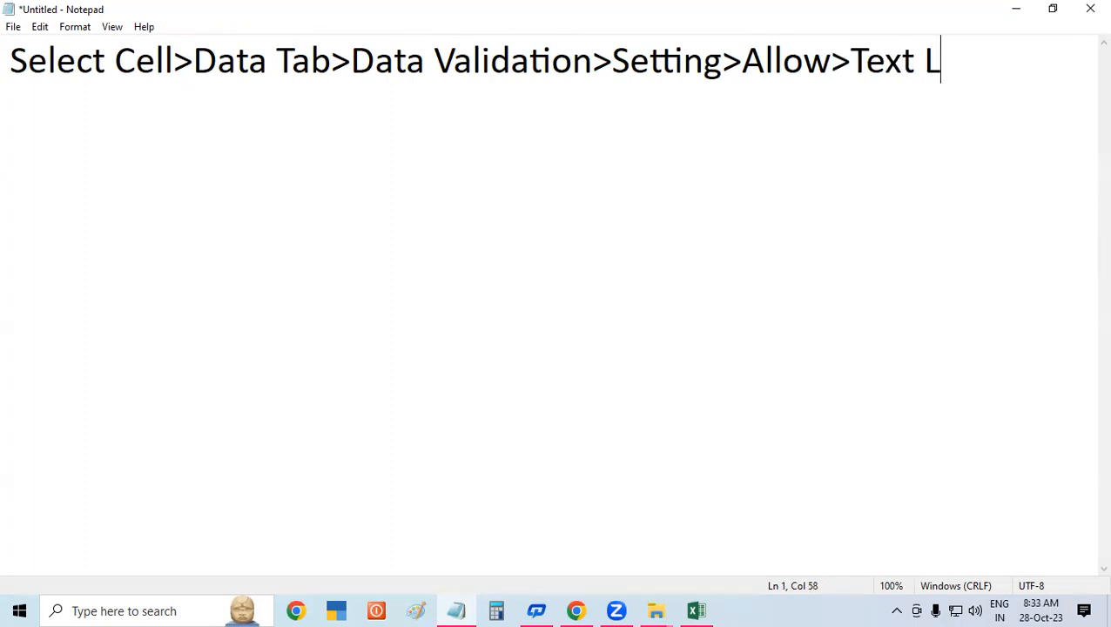
key(BackSpace)
key(BackSpace)
text(th)
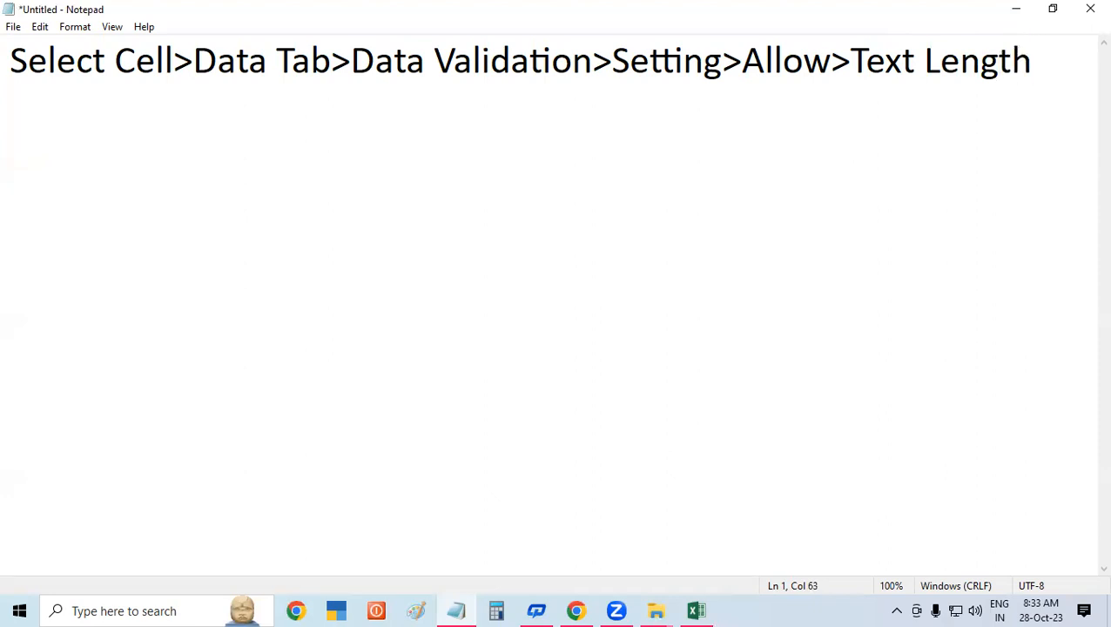
text(>da)
- Append 'Data>Equal to>10' to the Notepad step summary line
key(BackSpace)
key(BackSpace)
text(Data>)
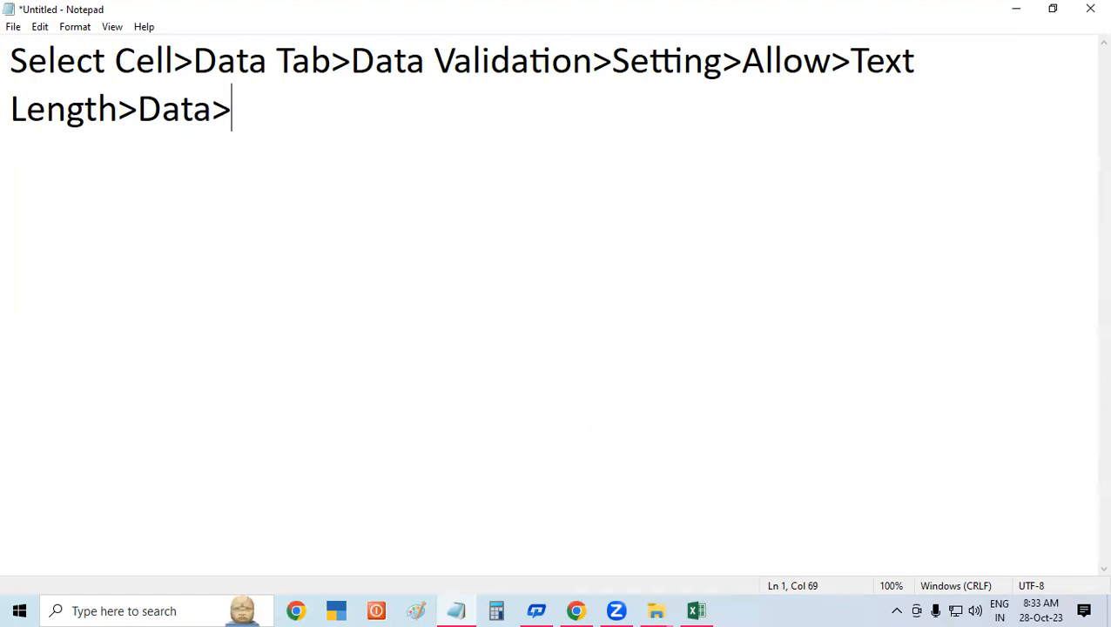
text(Equal T)
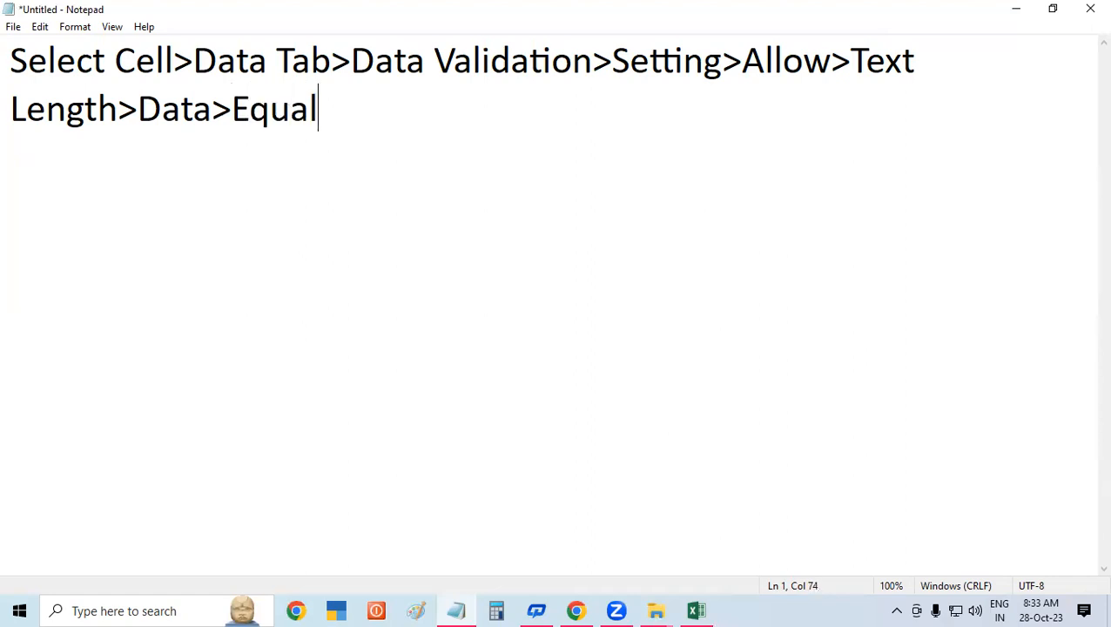
key(BackSpace)
text(to>)
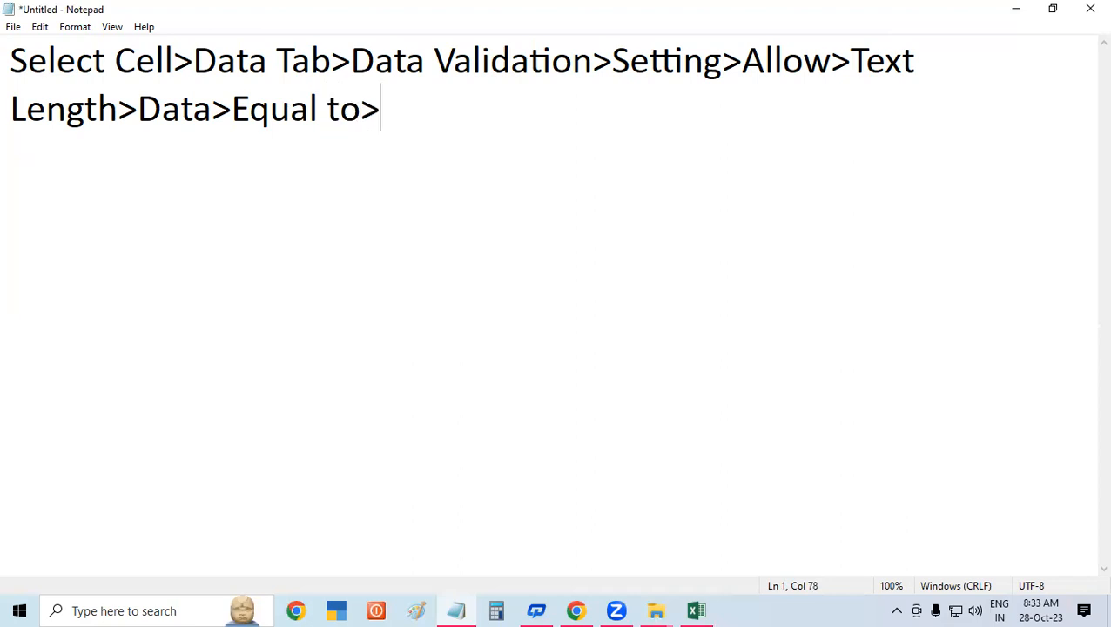
text(10)
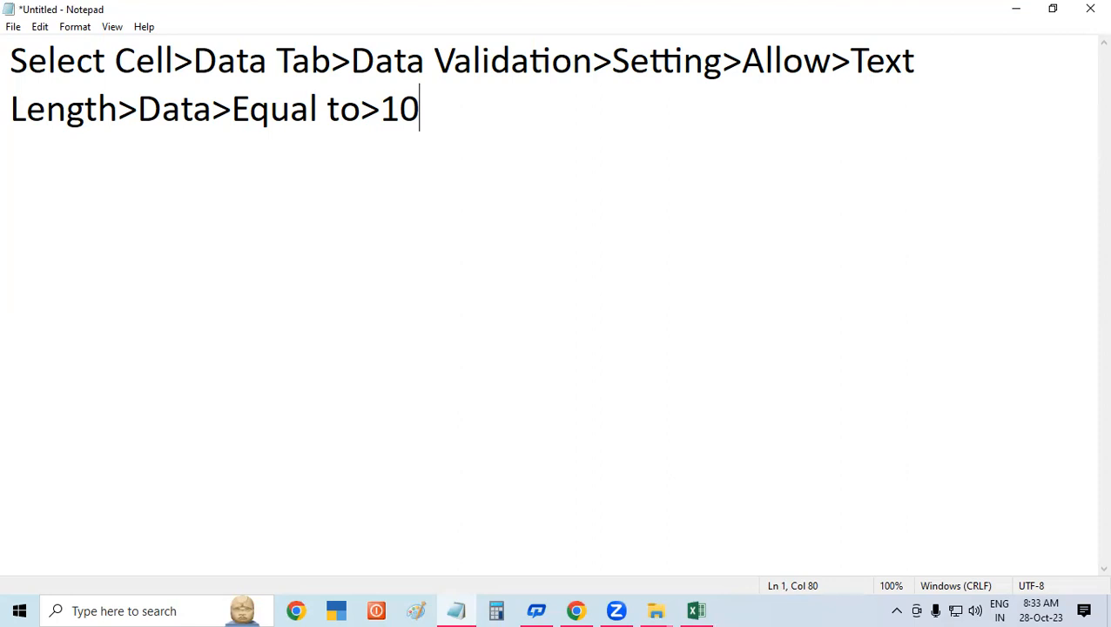
- Insert 'Length>' before 10 so the Notepad line ends 'Equal to>Length>10'
click(380, 110)
text(Length>)
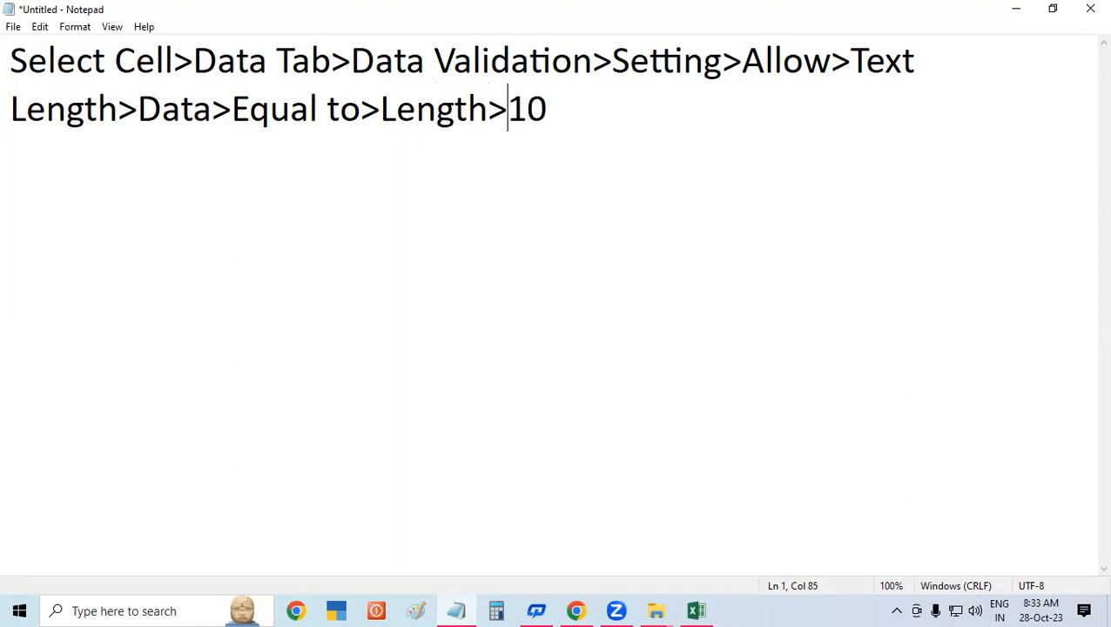
click(618, 103)
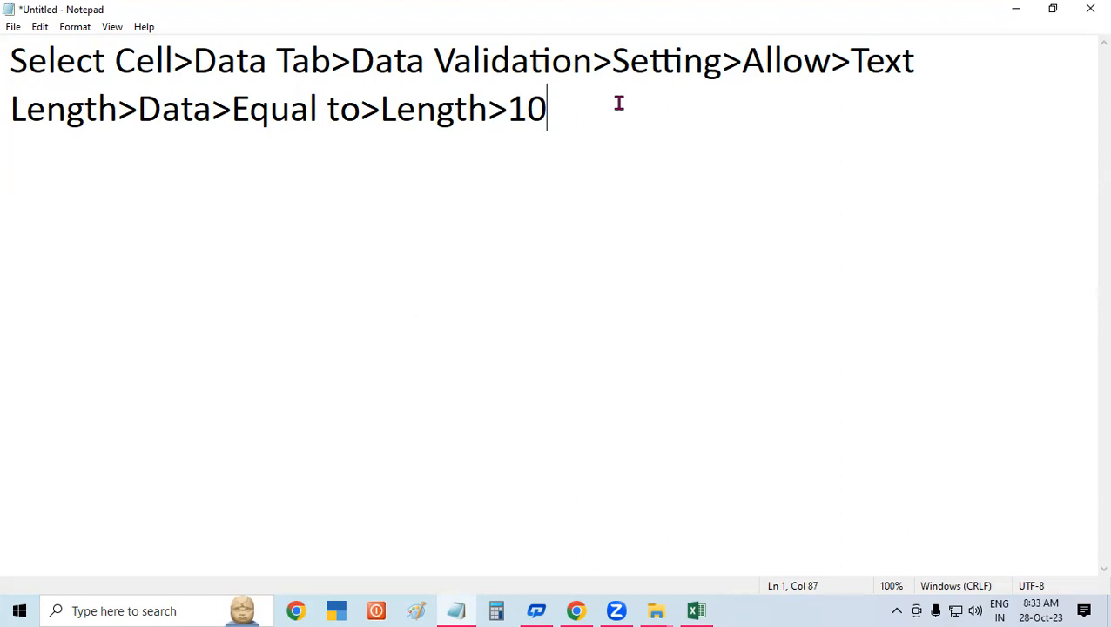